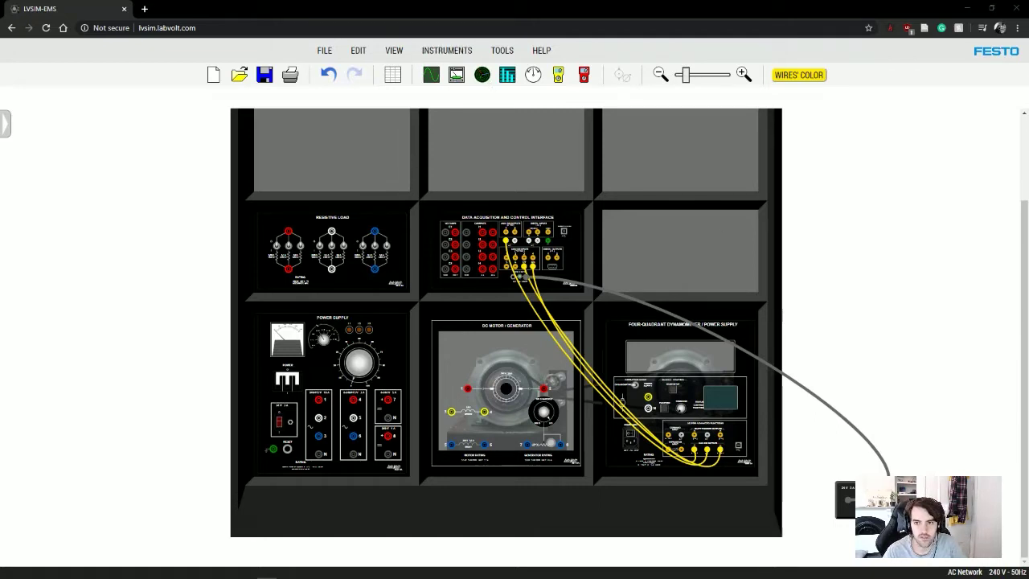
Bring the lab manual PDF to the front, next to the LVSIM-EMS workbench.
{"action": "key", "text": "alt+Tab"}
Drag the manual over the simulator's right half, read page 86, then return to the workbench.
{"action": "left_click_drag", "start_coordinate": [933, 63], "coordinate": [710, 57]}
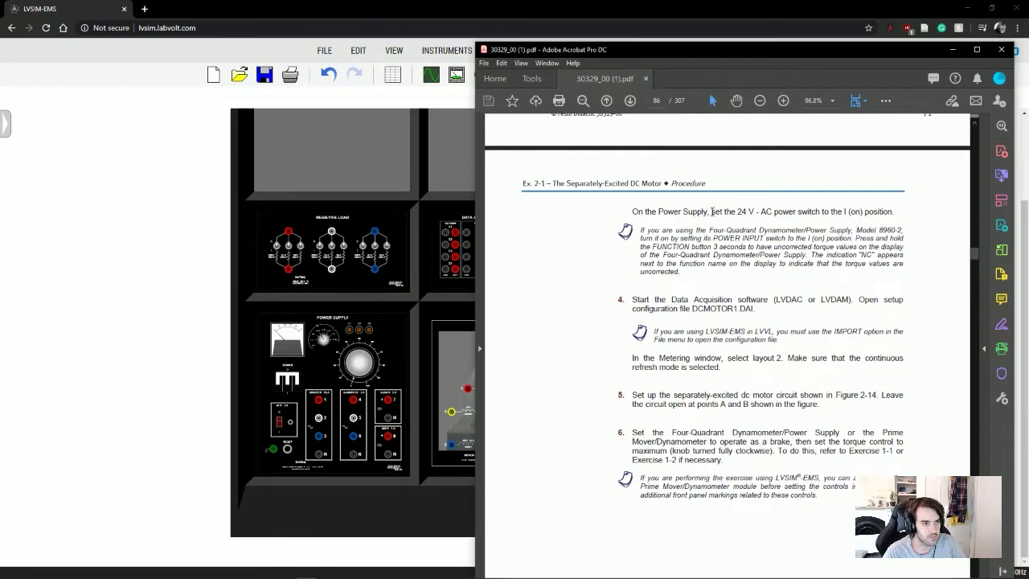
{"action": "key", "text": "alt+Tab"}
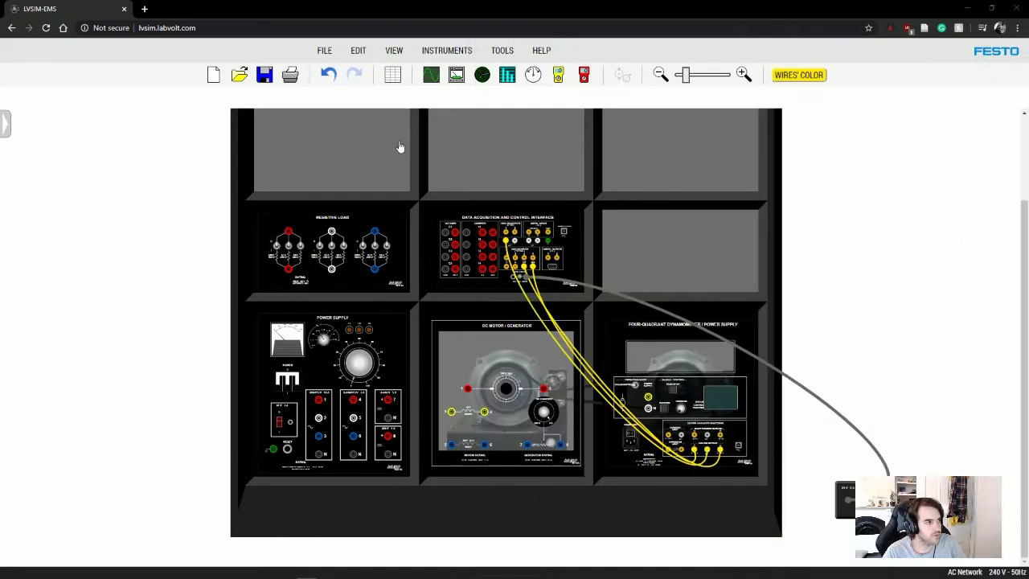
Set the Metering window's layout to 2, then close the Metering window.
{"action": "left_click", "coordinate": [456, 78]}
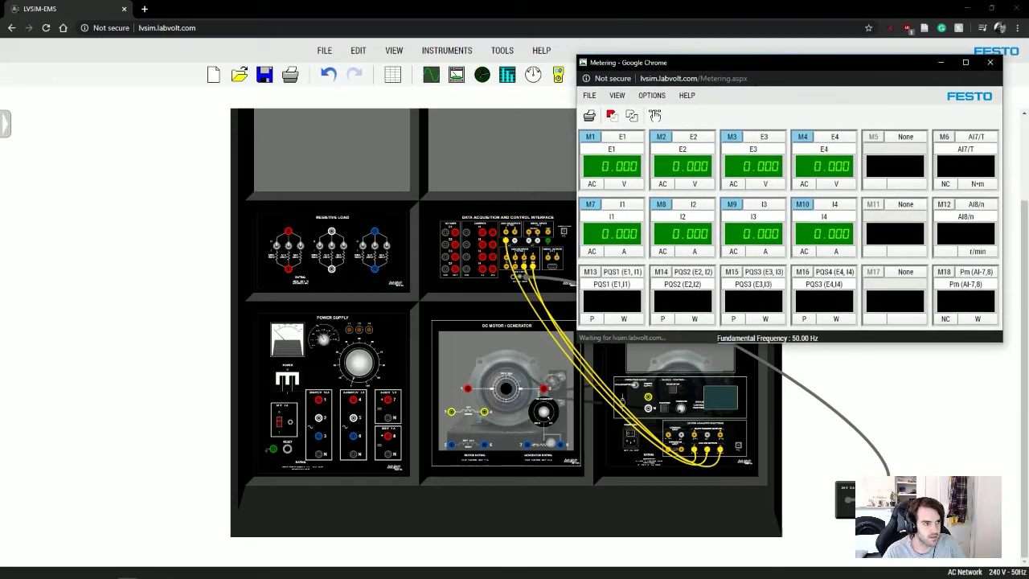
{"action": "left_click", "coordinate": [616, 95]}
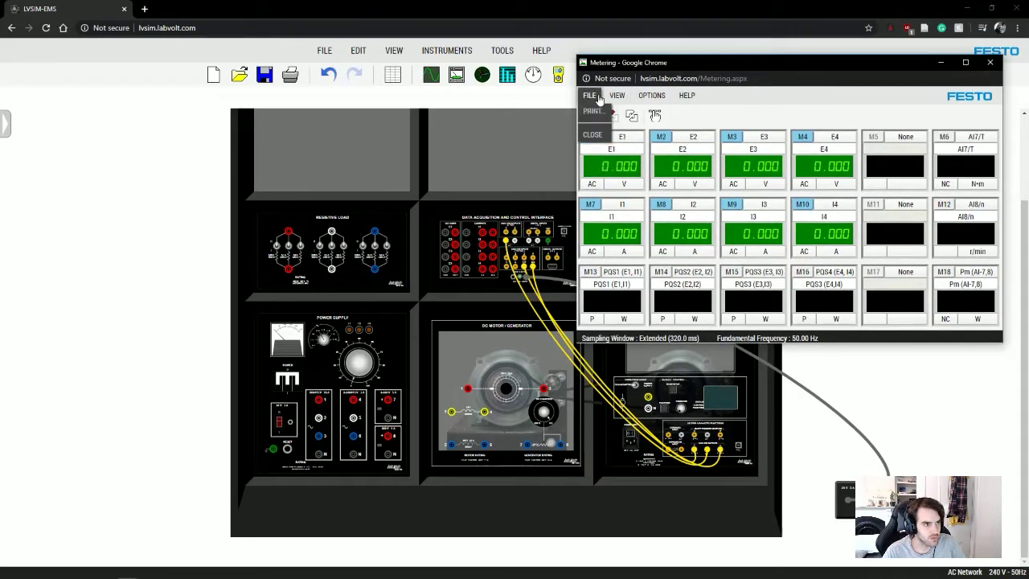
{"action": "left_click", "coordinate": [616, 111]}
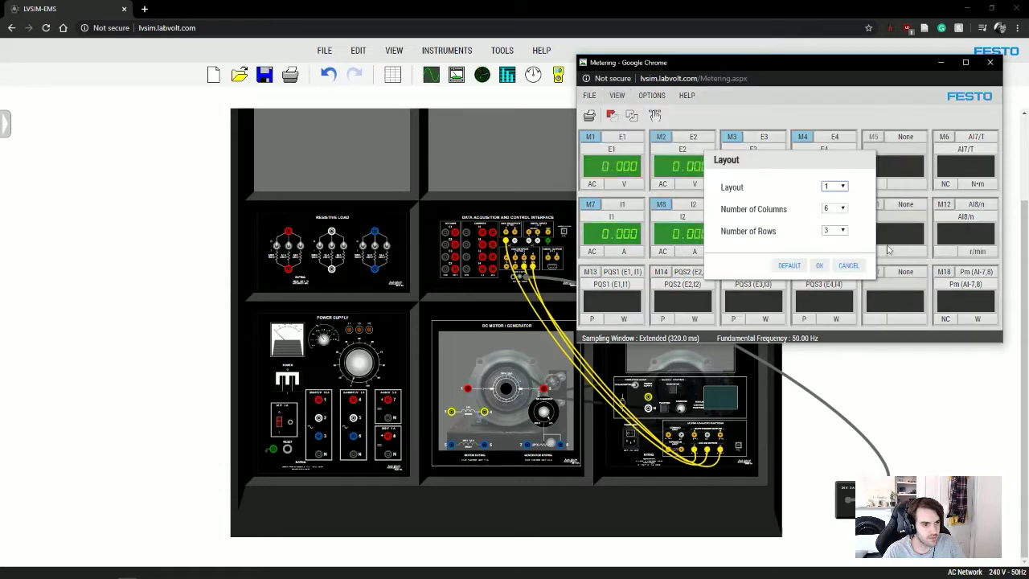
{"action": "left_click", "coordinate": [836, 186]}
{"action": "left_click", "coordinate": [829, 200]}
{"action": "left_click", "coordinate": [818, 266]}
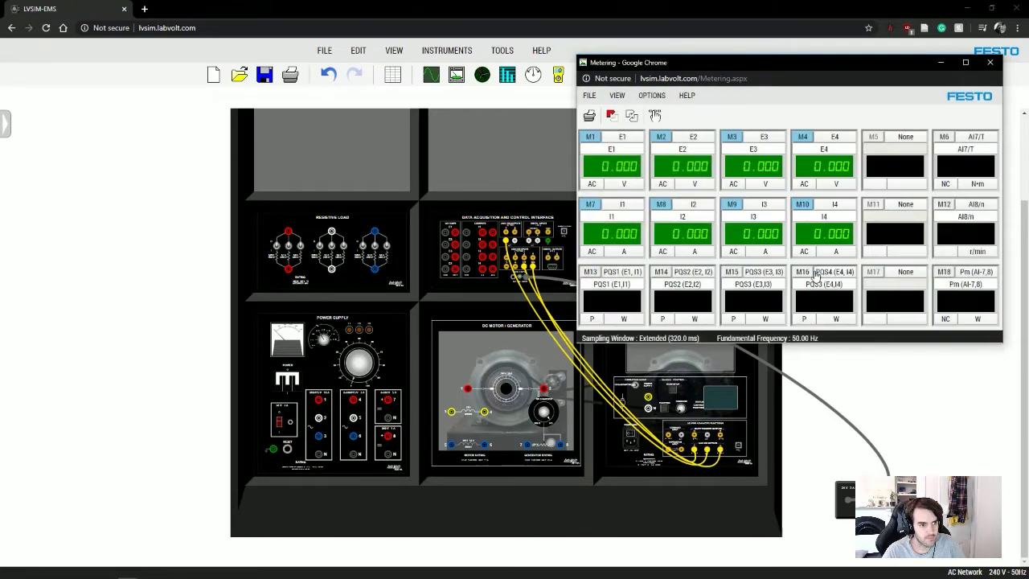
{"action": "left_click", "coordinate": [617, 97]}
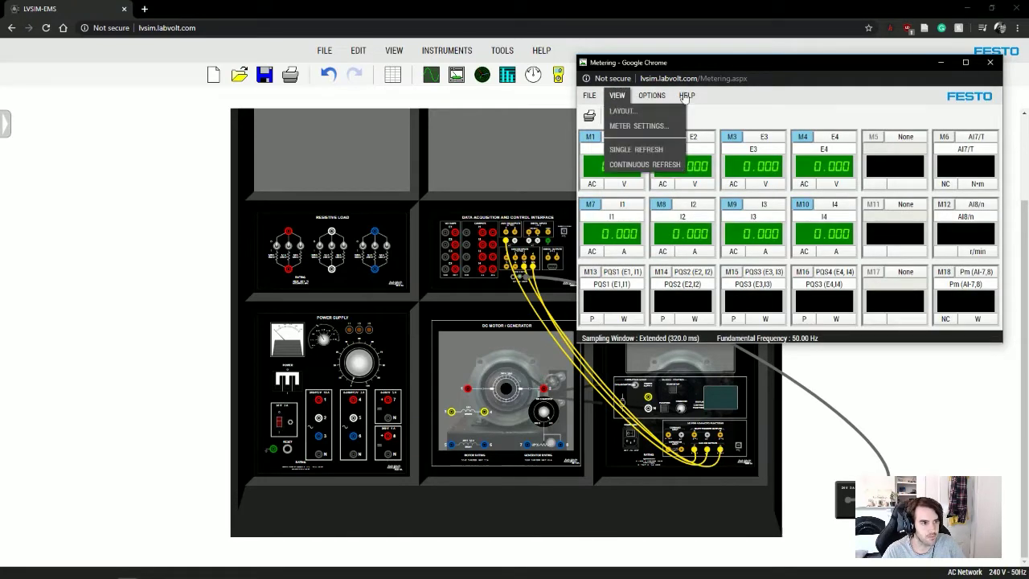
{"action": "left_click", "coordinate": [989, 63]}
Import the dcmotor1 .DAI configuration from the server onto the workbench.
{"action": "left_click", "coordinate": [329, 52]}
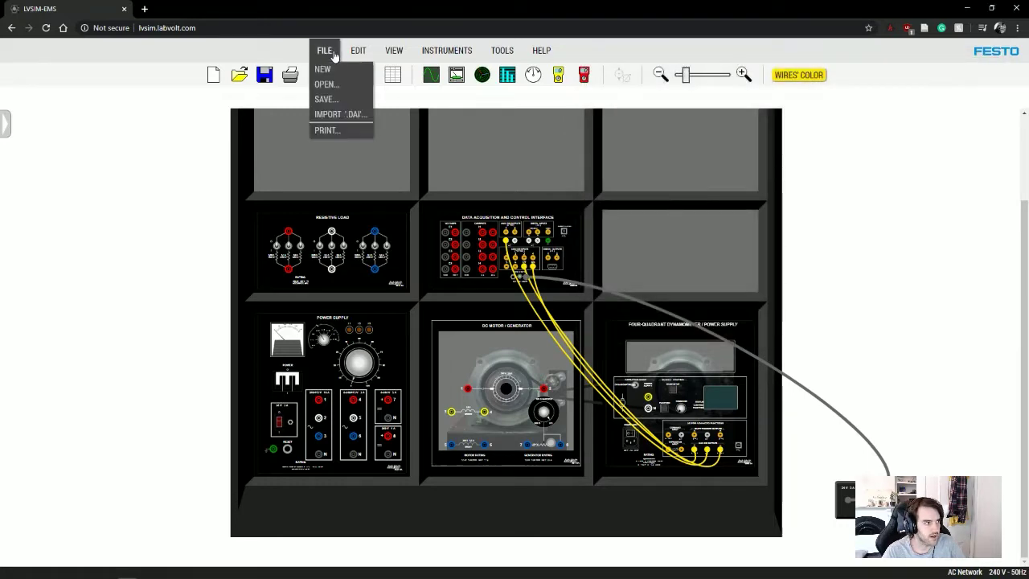
{"action": "left_click", "coordinate": [330, 114]}
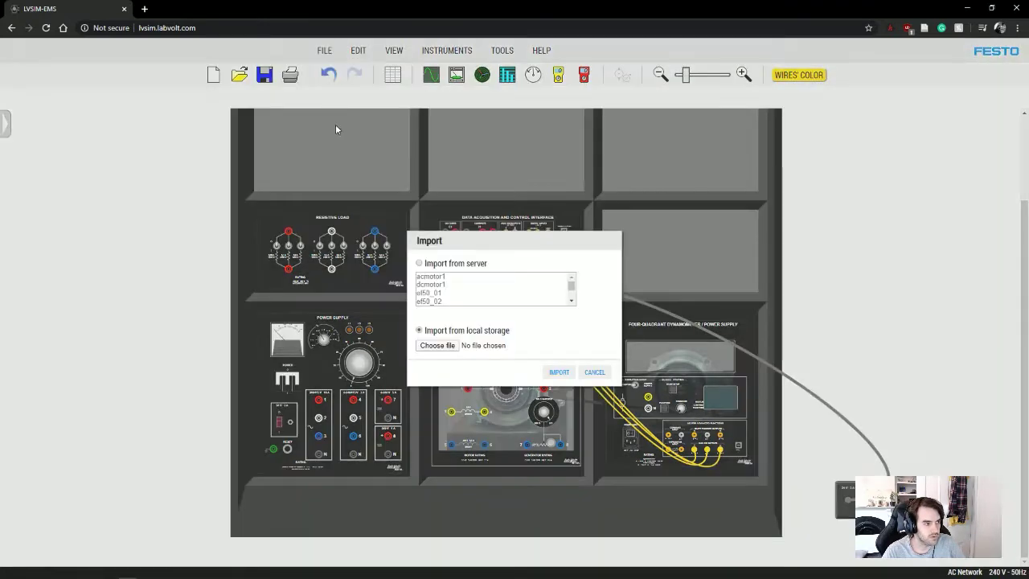
{"action": "left_click", "coordinate": [418, 264]}
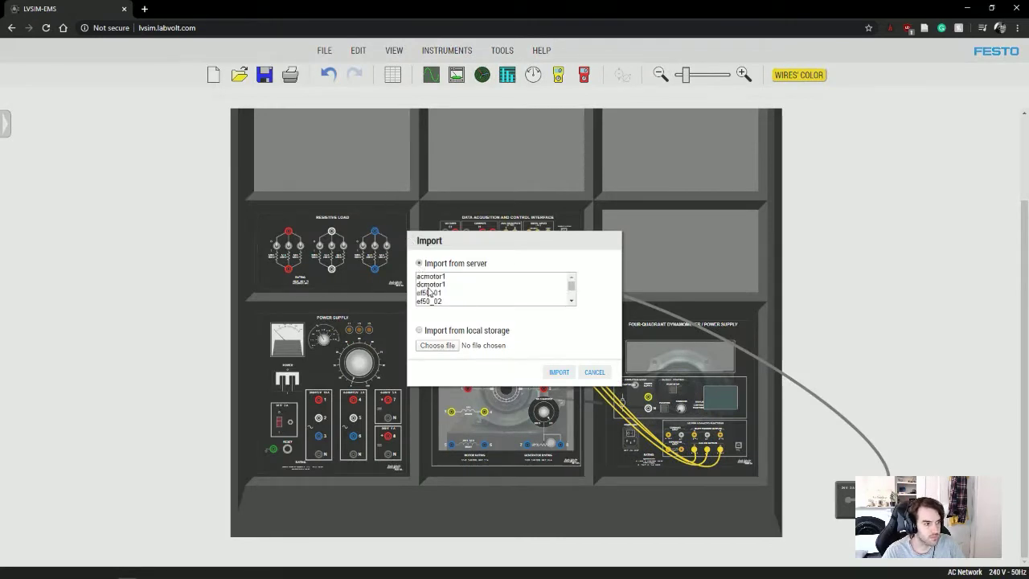
{"action": "left_click", "coordinate": [427, 286]}
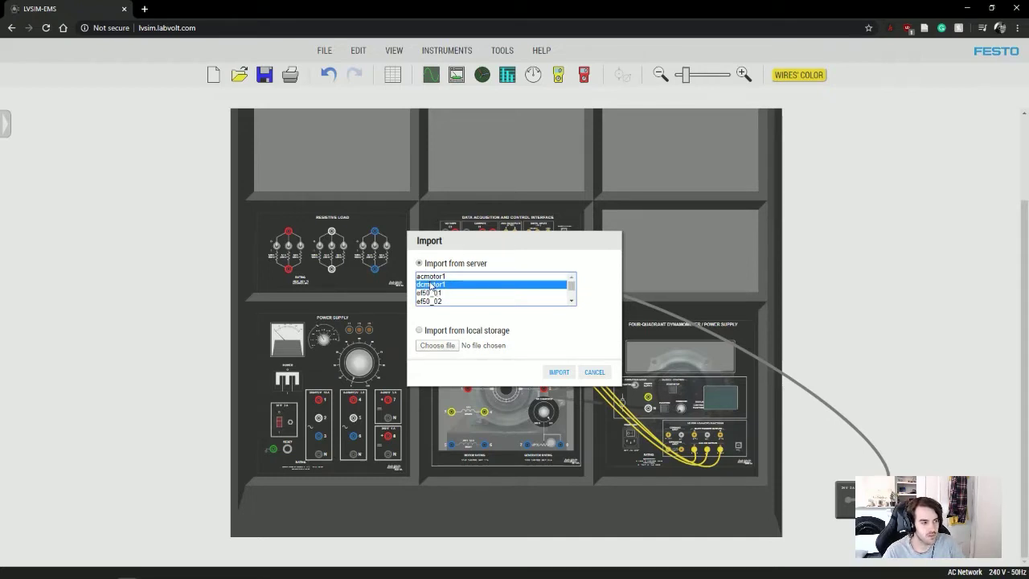
{"action": "left_click", "coordinate": [558, 372]}
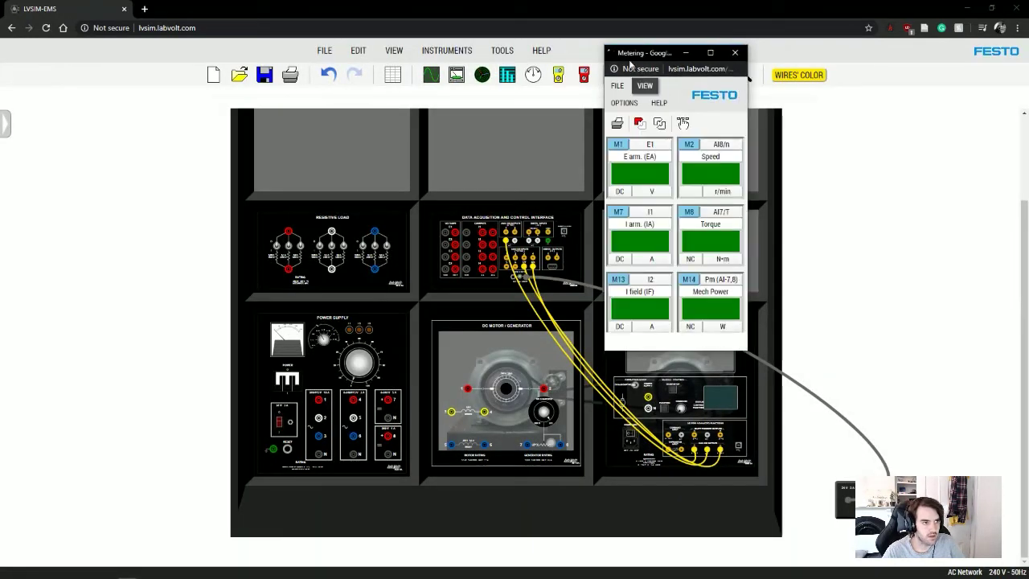
Move the Metering window to the right edge and set its layout to 2.
{"action": "left_click_drag", "start_coordinate": [644, 53], "coordinate": [898, 56]}
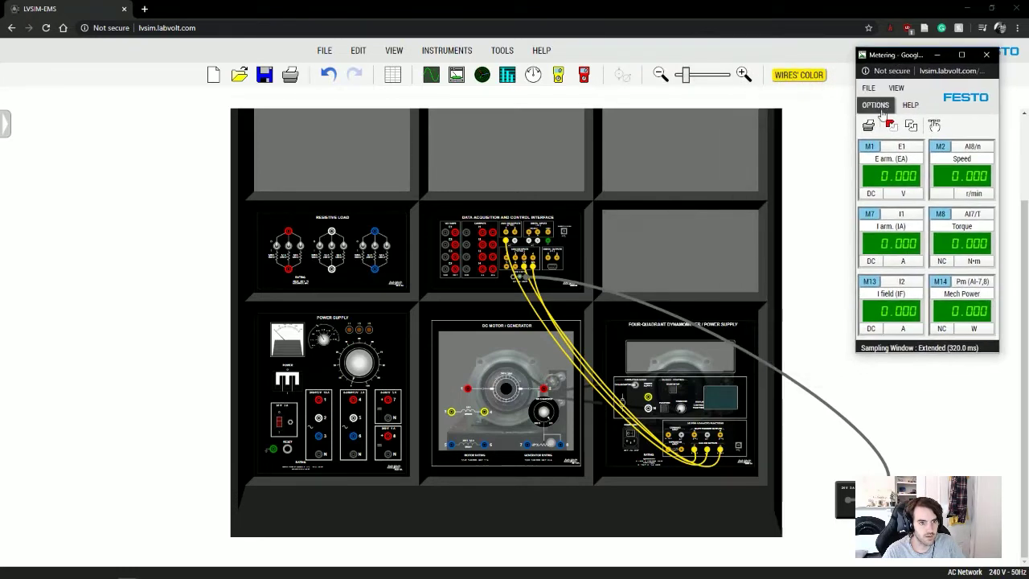
{"action": "left_click", "coordinate": [890, 88]}
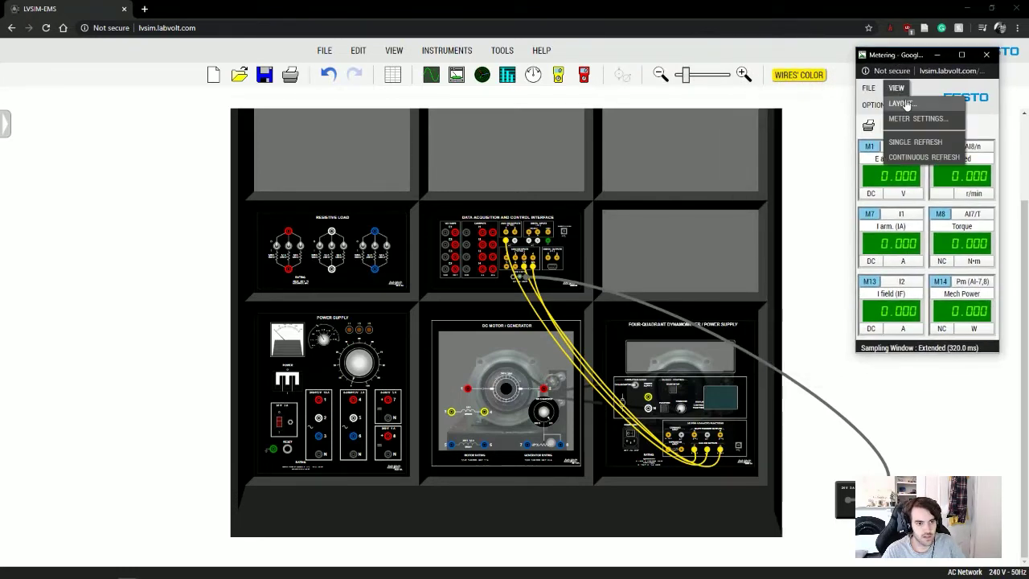
{"action": "left_click", "coordinate": [906, 105]}
{"action": "left_click", "coordinate": [983, 187]}
{"action": "left_click", "coordinate": [986, 207]}
{"action": "left_click", "coordinate": [967, 266]}
Check the manual's step 4 wording about layout, then move the manual off to the right.
{"action": "key", "text": "alt+Tab"}
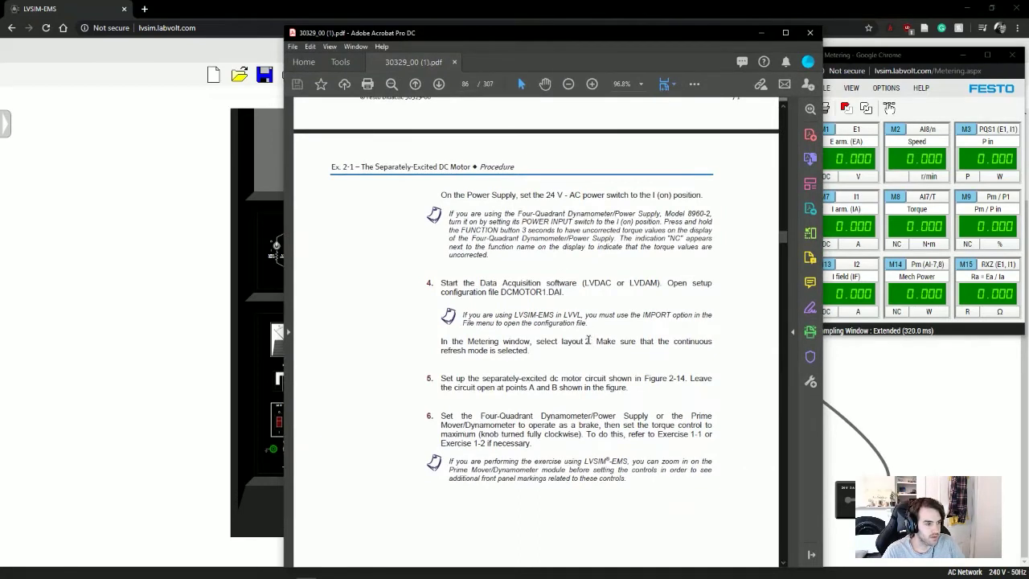
{"action": "double_click", "coordinate": [575, 341]}
{"action": "left_click", "coordinate": [579, 346]}
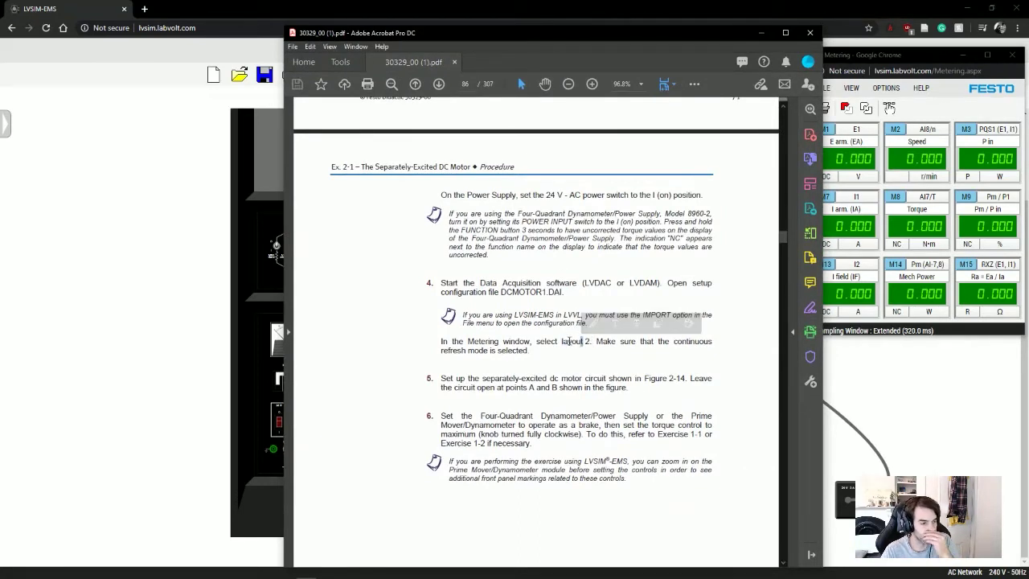
{"action": "left_click_drag", "start_coordinate": [562, 342], "coordinate": [556, 342]}
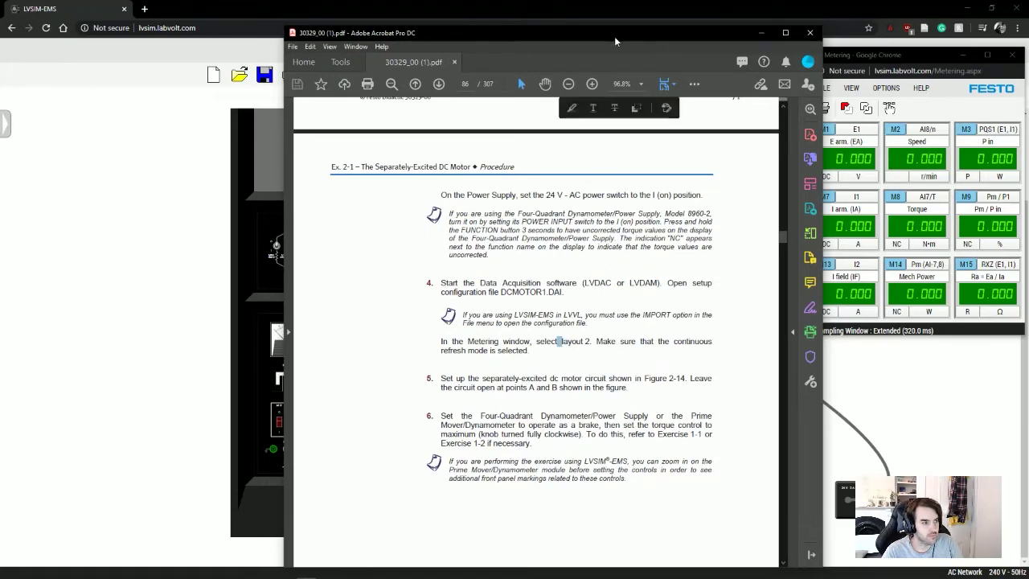
{"action": "left_click_drag", "start_coordinate": [615, 36], "coordinate": [1028, 49]}
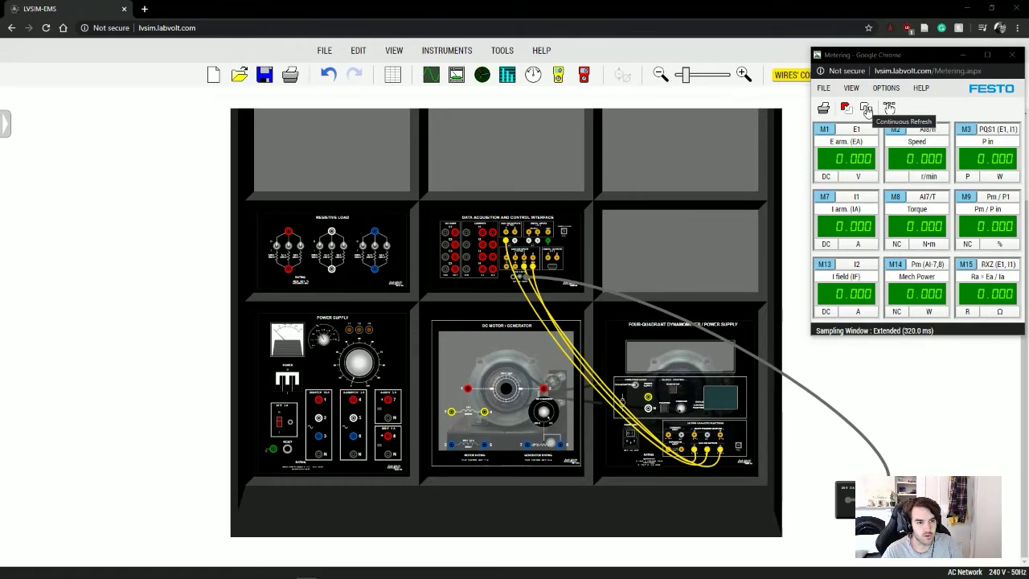
Try single meter readings, then leave the meters on Continuous Refresh.
{"action": "left_click", "coordinate": [866, 109]}
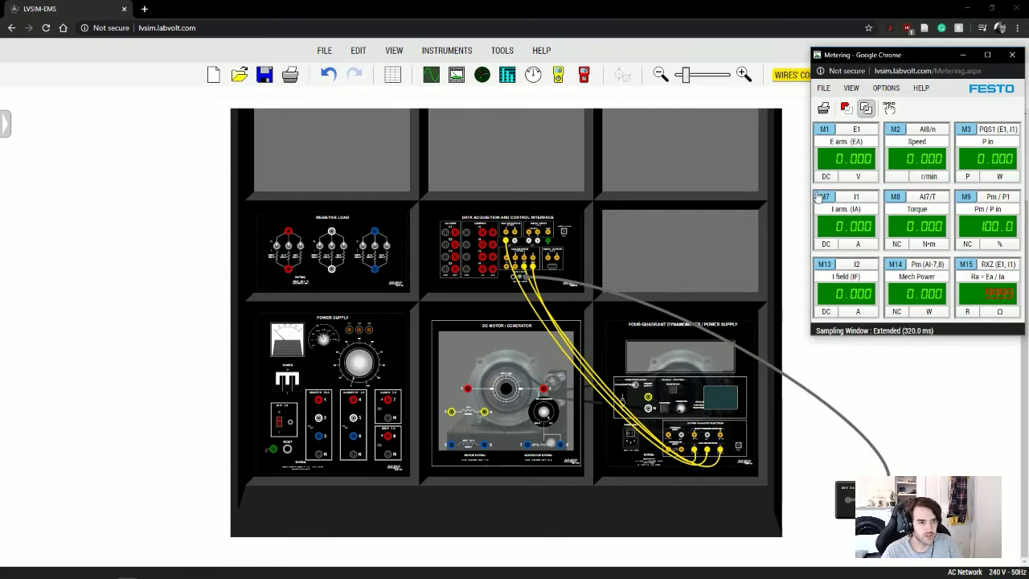
{"action": "left_click", "coordinate": [865, 109]}
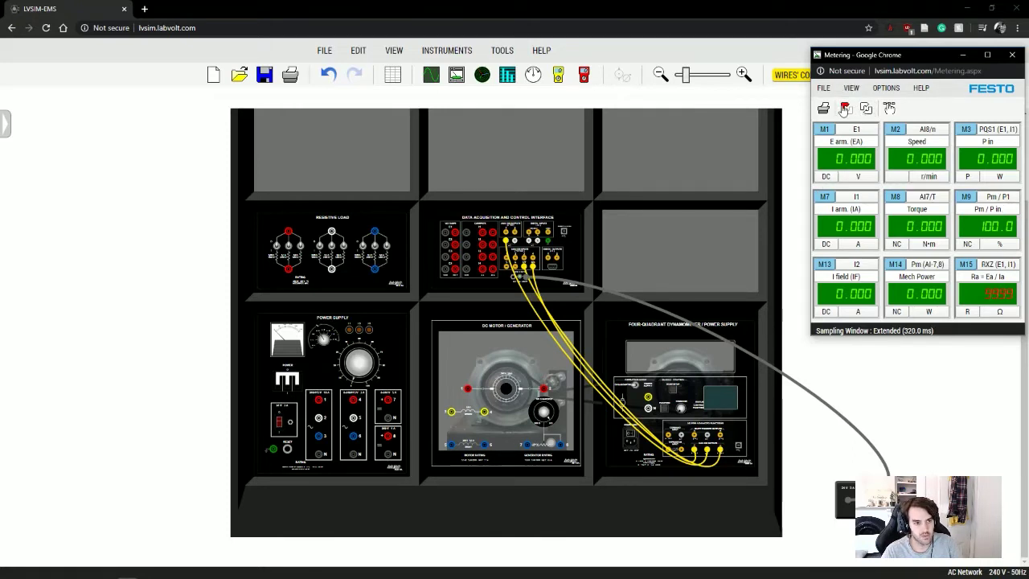
{"action": "left_click", "coordinate": [845, 109]}
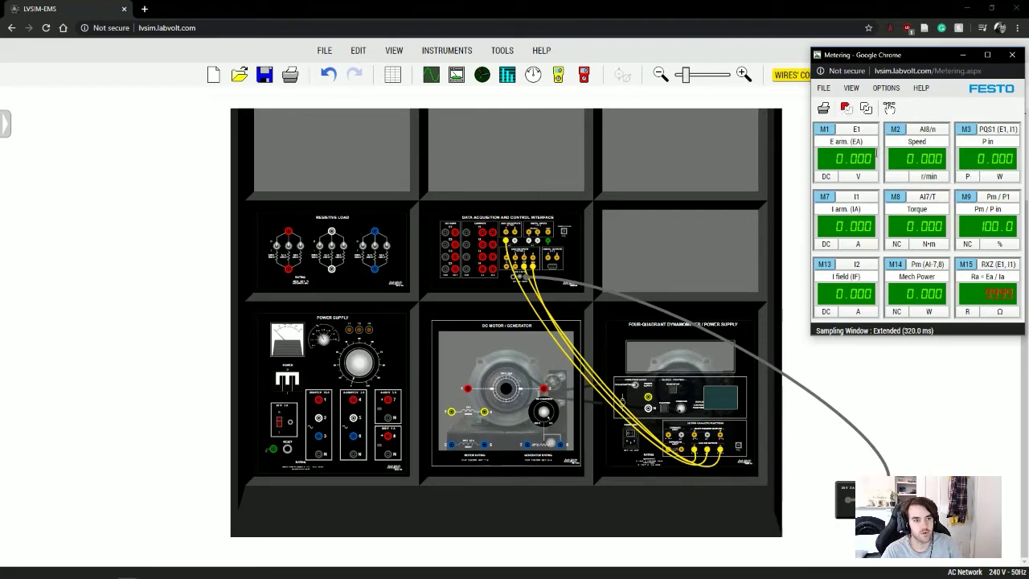
{"action": "left_click", "coordinate": [847, 113]}
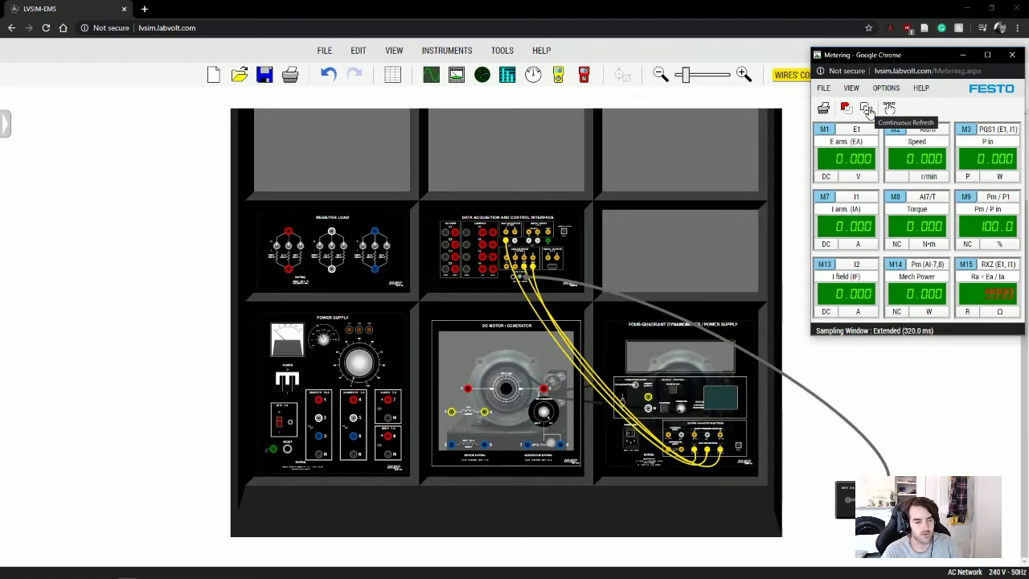
{"action": "left_click", "coordinate": [867, 108]}
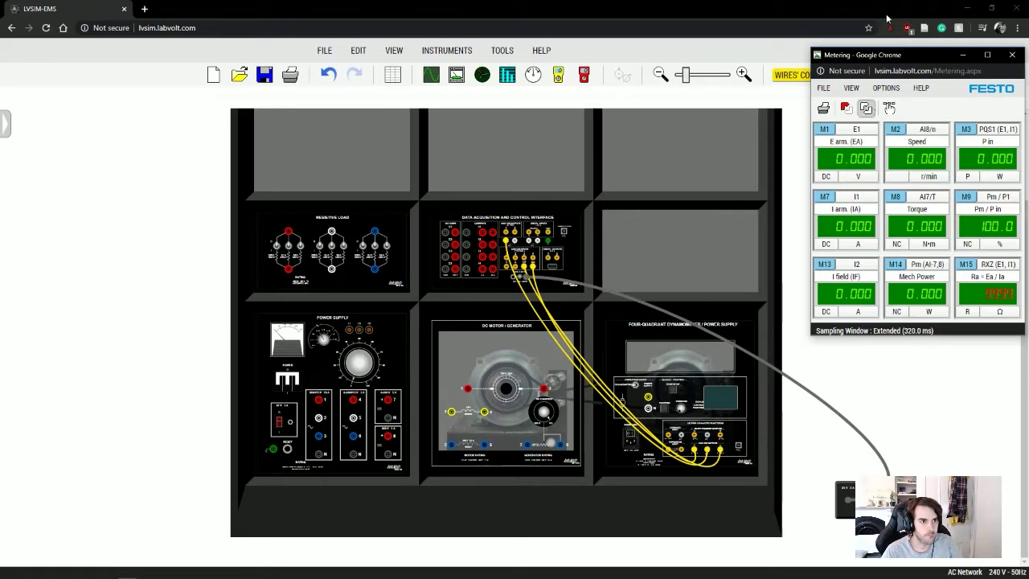
Snap the simulator to the left half and place the Metering window on the right.
{"action": "left_click_drag", "start_coordinate": [888, 16], "coordinate": [1, 113]}
{"action": "left_click", "coordinate": [593, 145]}
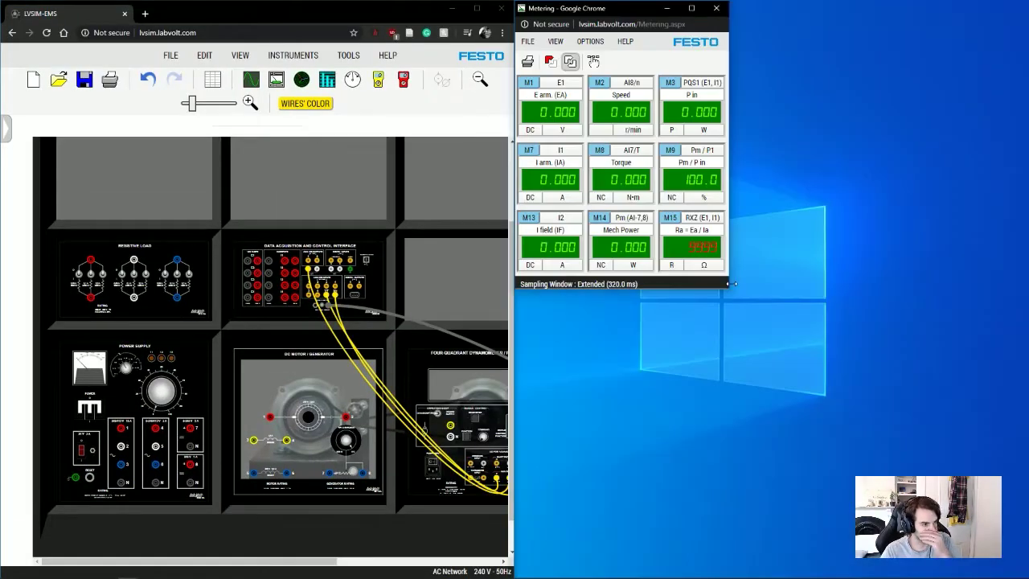
{"action": "left_click_drag", "start_coordinate": [620, 15], "coordinate": [893, 21]}
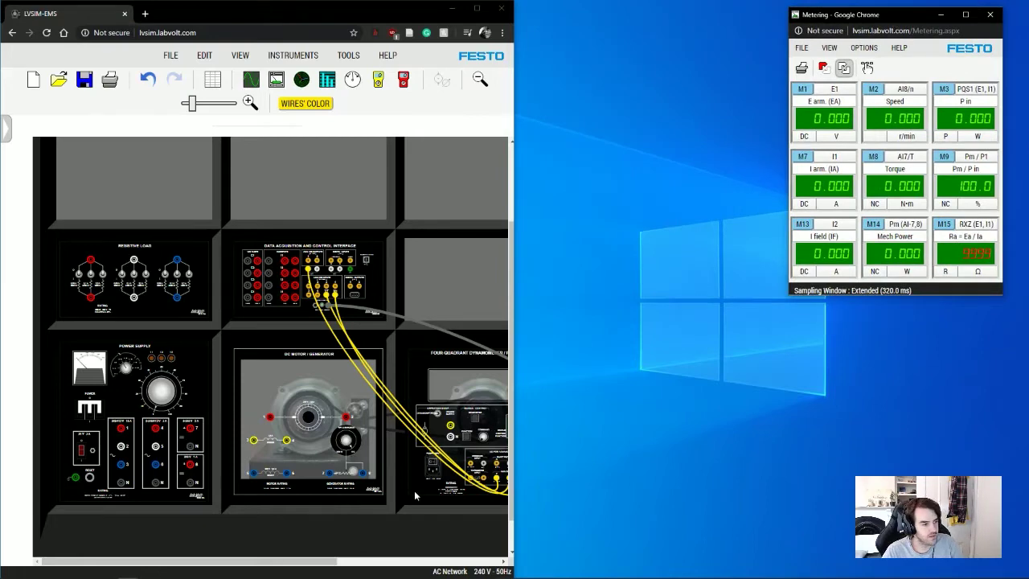
{"action": "left_click", "coordinate": [504, 561]}
{"action": "left_click", "coordinate": [504, 561]}
{"action": "left_click", "coordinate": [504, 561]}
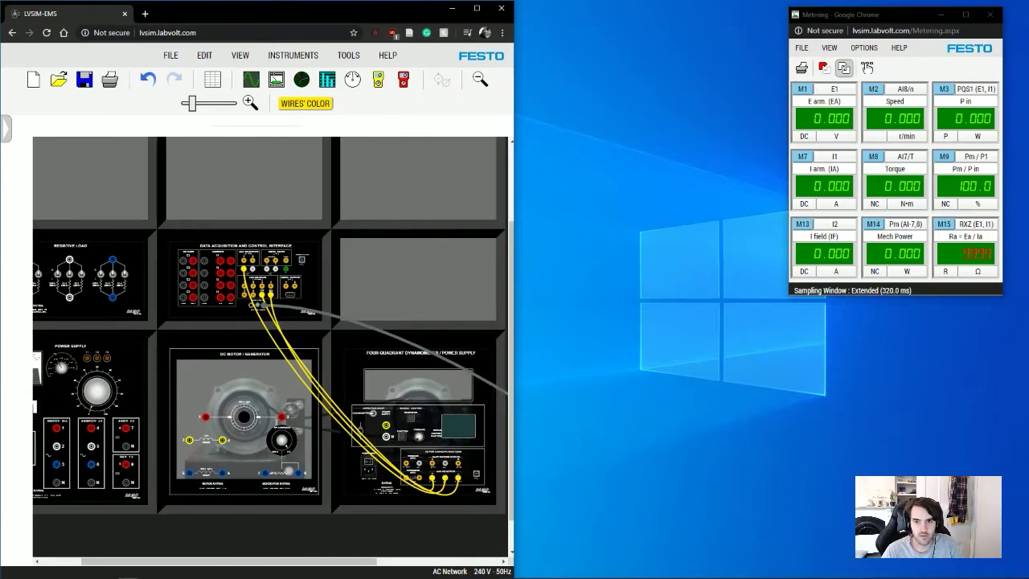
In the manual, clear the step 5 selection and scroll to Figure 2-14 on page 87.
{"action": "key", "text": "alt+Tab"}
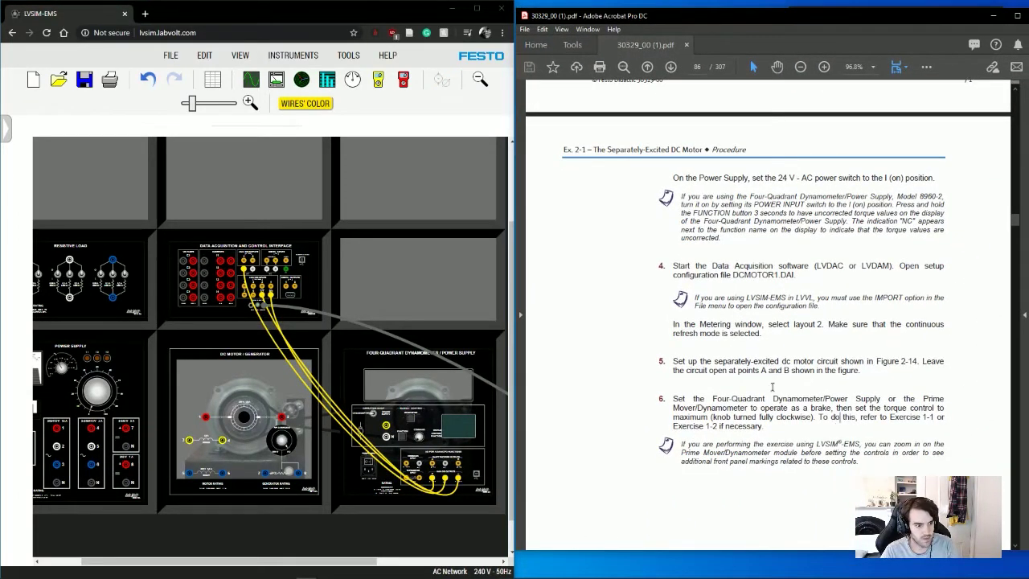
{"action": "left_click_drag", "start_coordinate": [767, 360], "coordinate": [792, 373]}
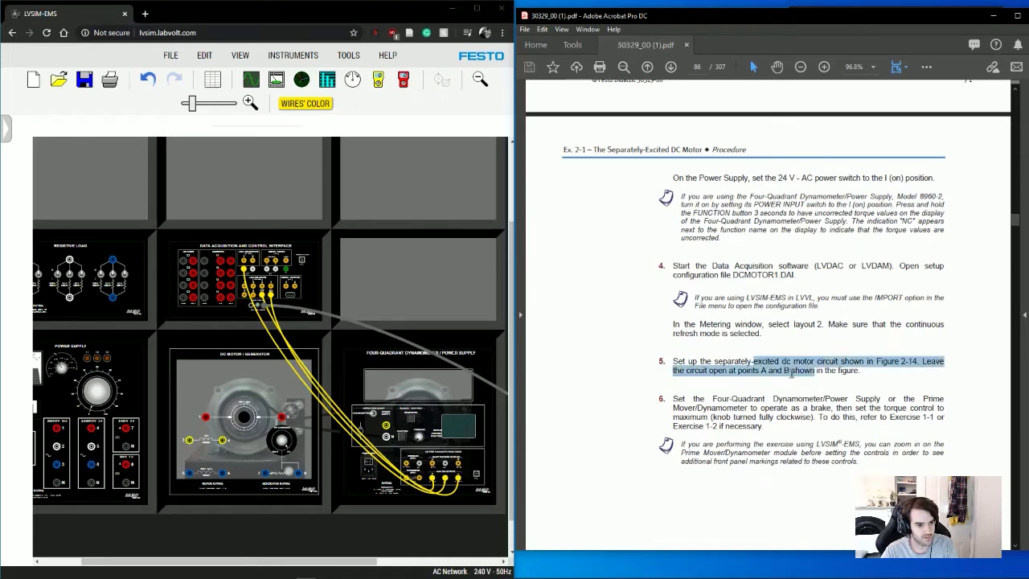
{"action": "left_click", "coordinate": [781, 381]}
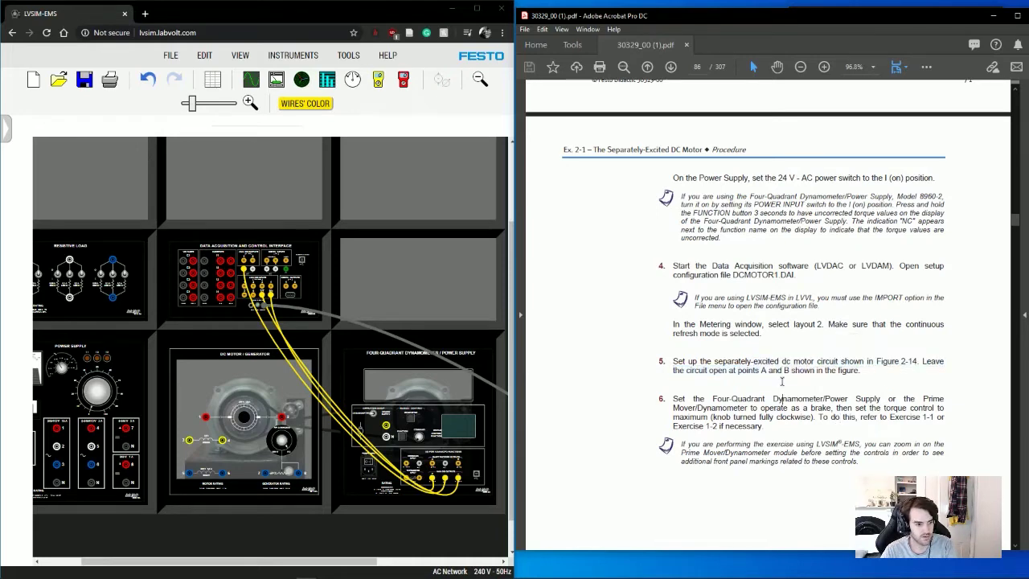
{"action": "scroll", "coordinate": [781, 381], "scroll_direction": "down", "scroll_amount": 10}
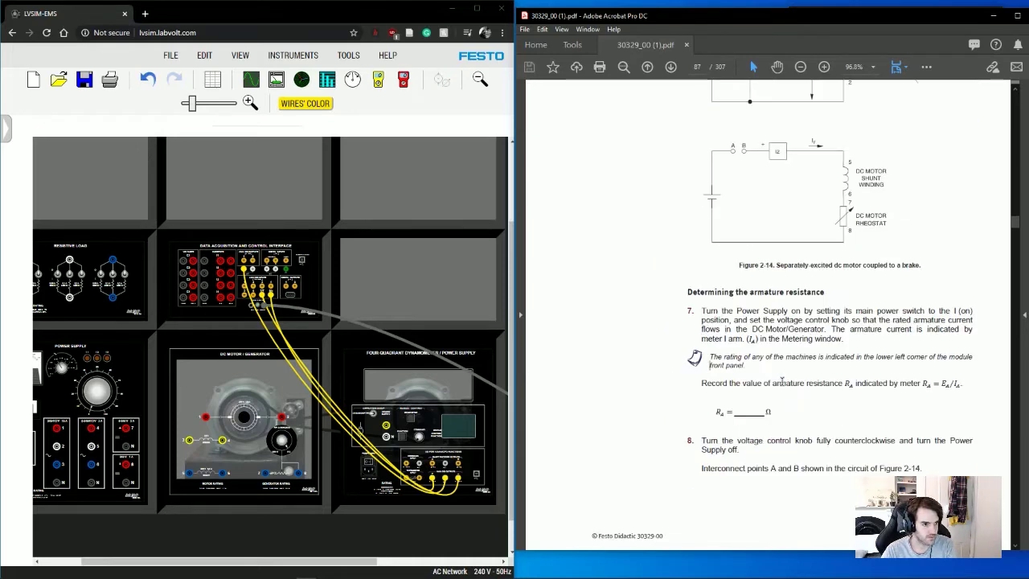
{"action": "scroll", "coordinate": [937, 235], "scroll_direction": "up", "scroll_amount": 2}
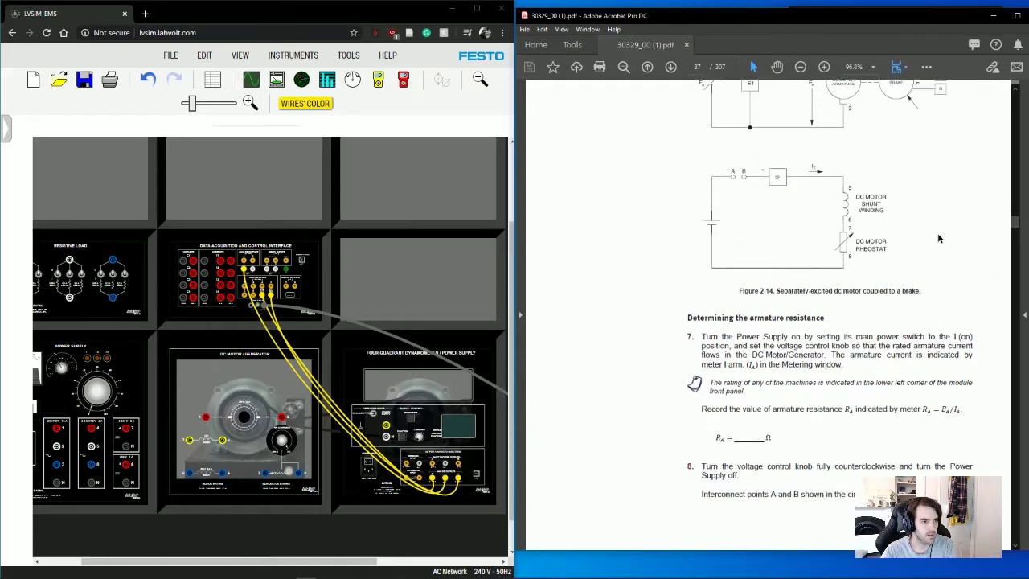
{"action": "scroll", "coordinate": [939, 238], "scroll_direction": "up", "scroll_amount": 5}
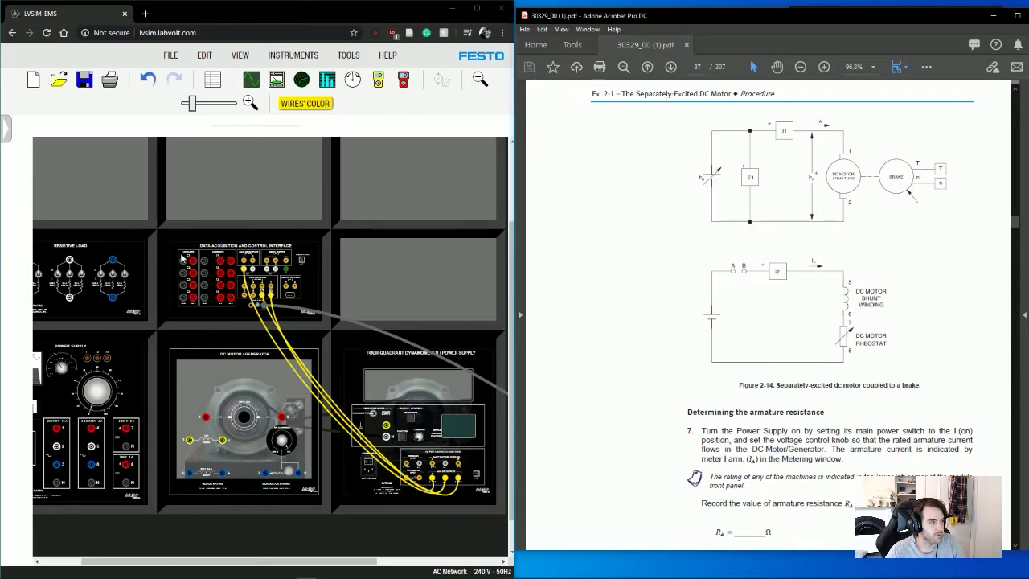
Zoom the workbench in two levels onto the resistive load and data acquisition panels.
{"action": "left_click", "coordinate": [250, 103]}
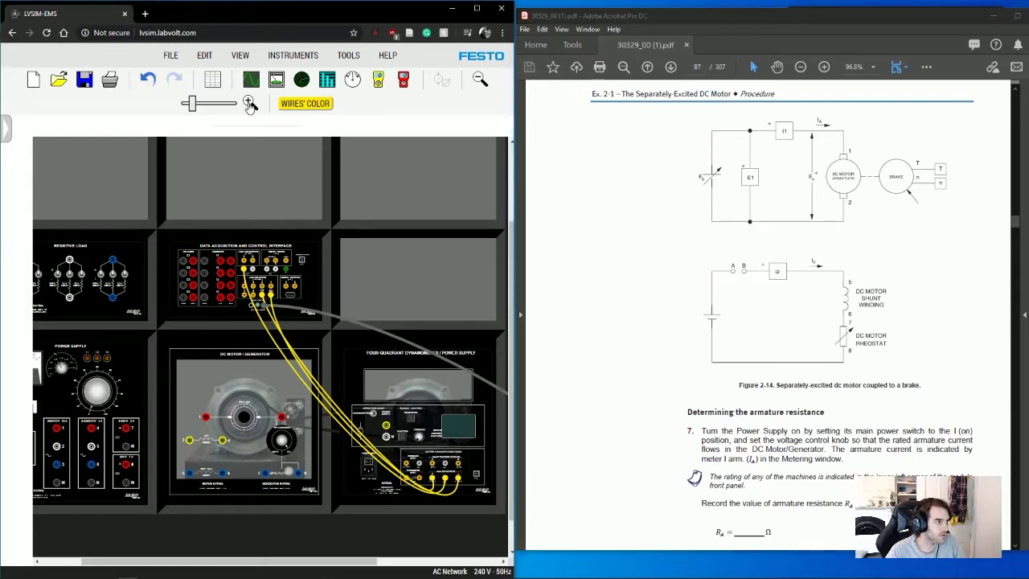
{"action": "left_click", "coordinate": [250, 103]}
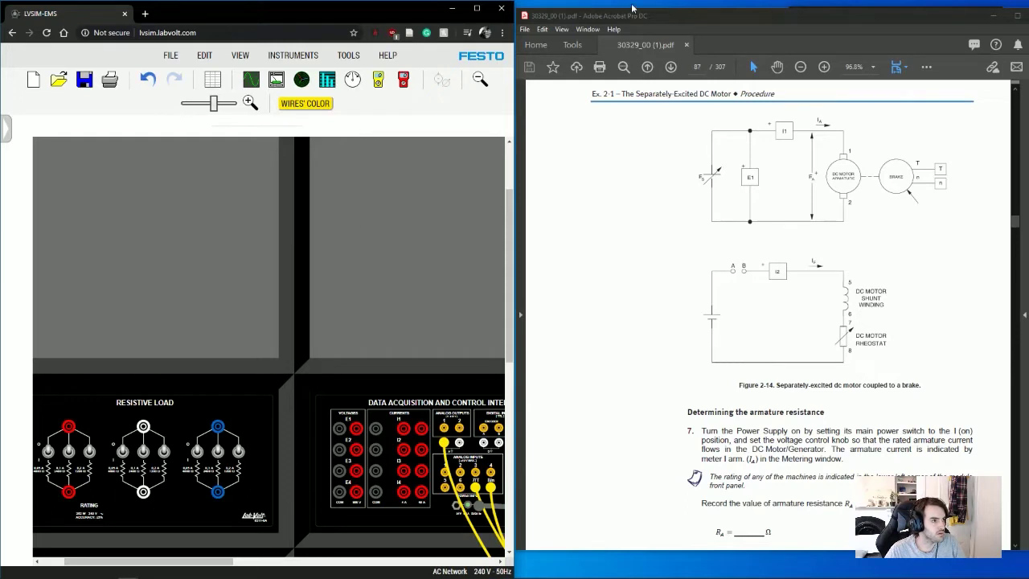
Widen the simulator window and zoom out five levels to show the whole workbench.
{"action": "left_click_drag", "start_coordinate": [515, 33], "coordinate": [572, 32]}
{"action": "left_click", "coordinate": [462, 79]}
{"action": "left_click", "coordinate": [462, 79]}
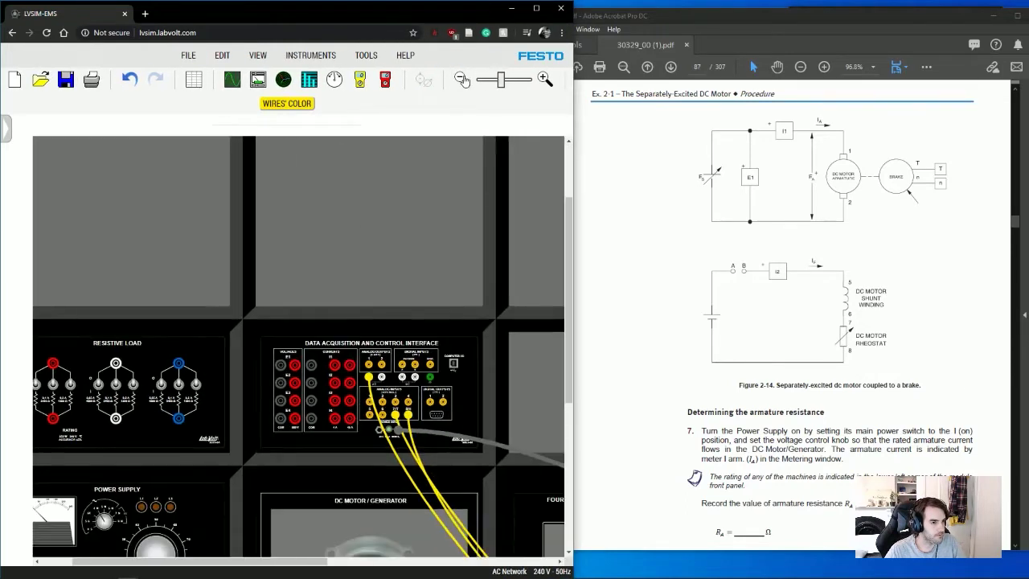
{"action": "left_click", "coordinate": [462, 80]}
{"action": "left_click", "coordinate": [462, 80]}
{"action": "left_click", "coordinate": [462, 80]}
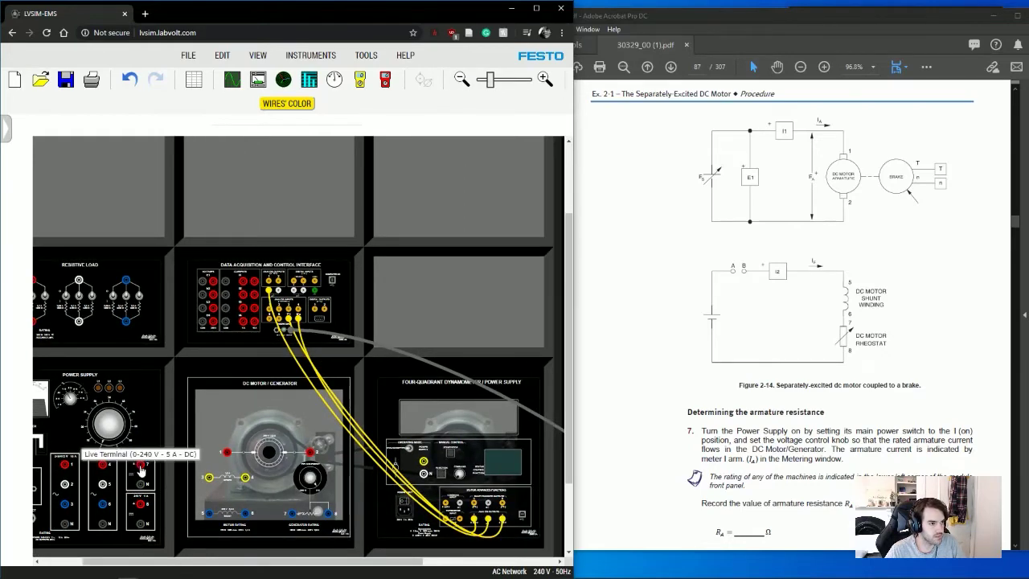
Using red wires, link the supply live terminal, current input I1 and motor terminal 1.
{"action": "left_click", "coordinate": [294, 105]}
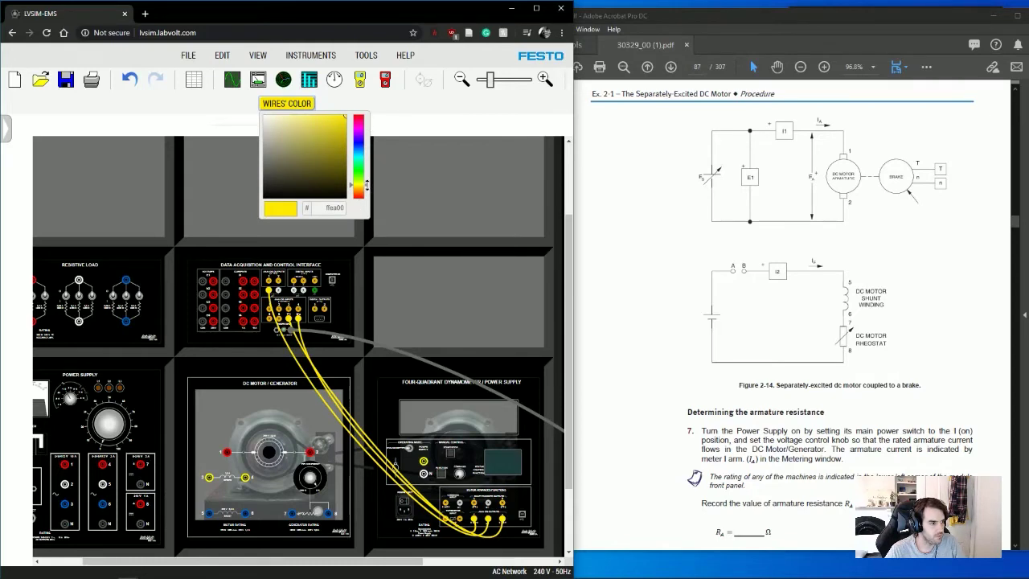
{"action": "left_click_drag", "start_coordinate": [365, 185], "coordinate": [366, 207]}
{"action": "left_click", "coordinate": [413, 113]}
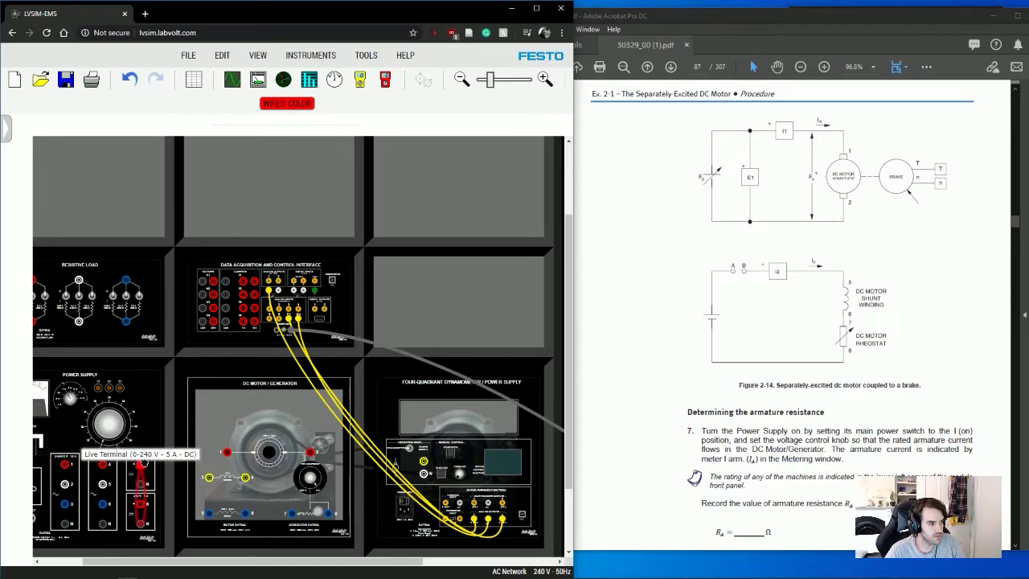
{"action": "left_click_drag", "start_coordinate": [143, 470], "coordinate": [213, 283]}
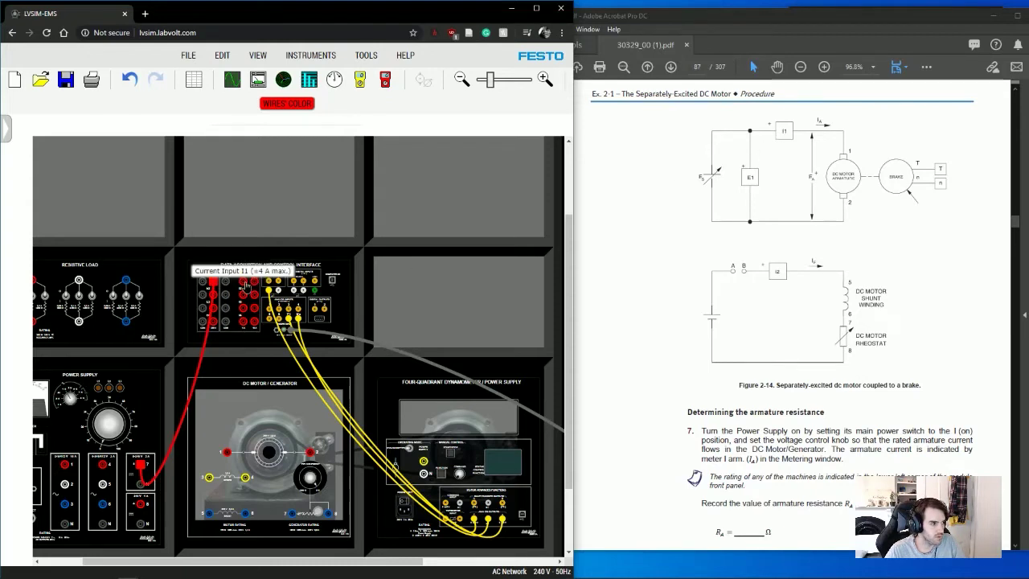
{"action": "left_click_drag", "start_coordinate": [246, 286], "coordinate": [233, 279]}
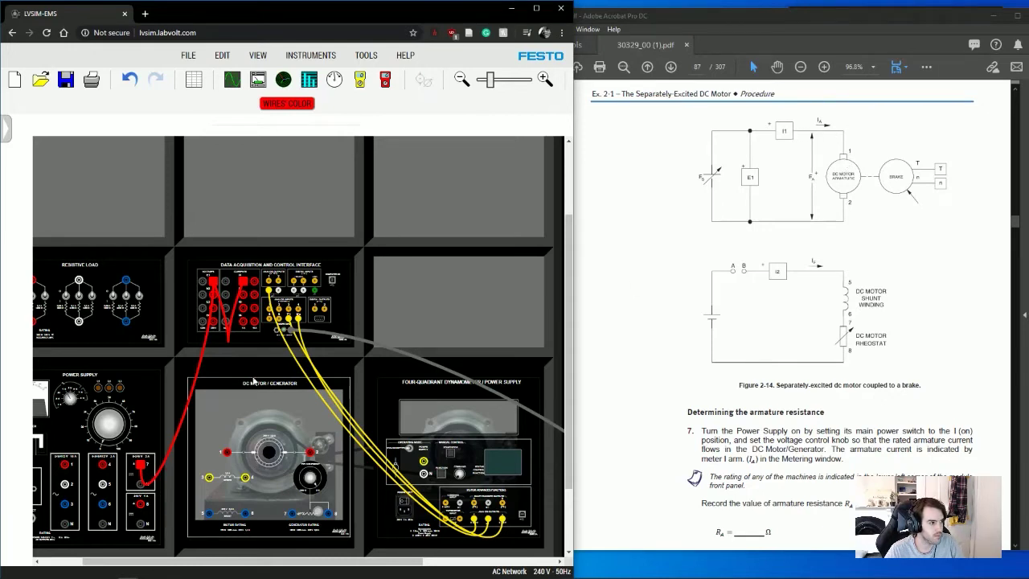
{"action": "left_click_drag", "start_coordinate": [227, 283], "coordinate": [227, 453]}
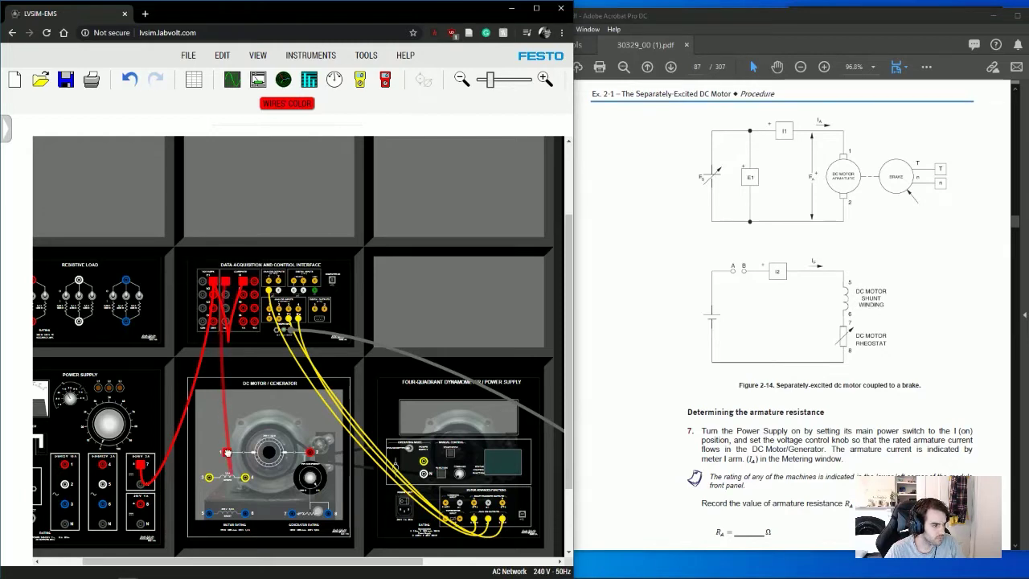
Switch to blue wires and connect the motor armature and E1 input back to the supply.
{"action": "left_click", "coordinate": [303, 106]}
{"action": "left_click", "coordinate": [358, 139]}
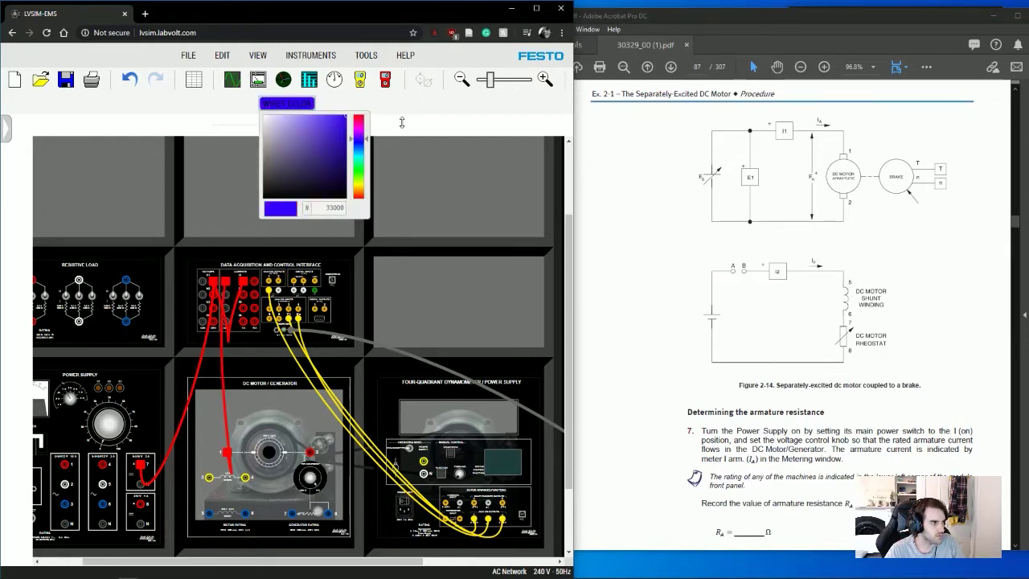
{"action": "left_click", "coordinate": [379, 143]}
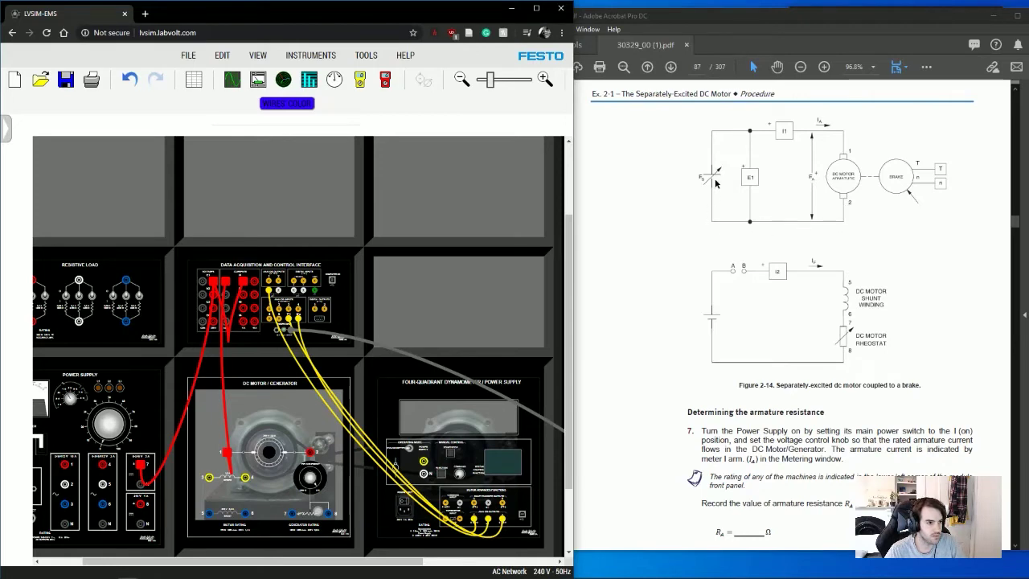
{"action": "left_click_drag", "start_coordinate": [313, 455], "coordinate": [144, 486]}
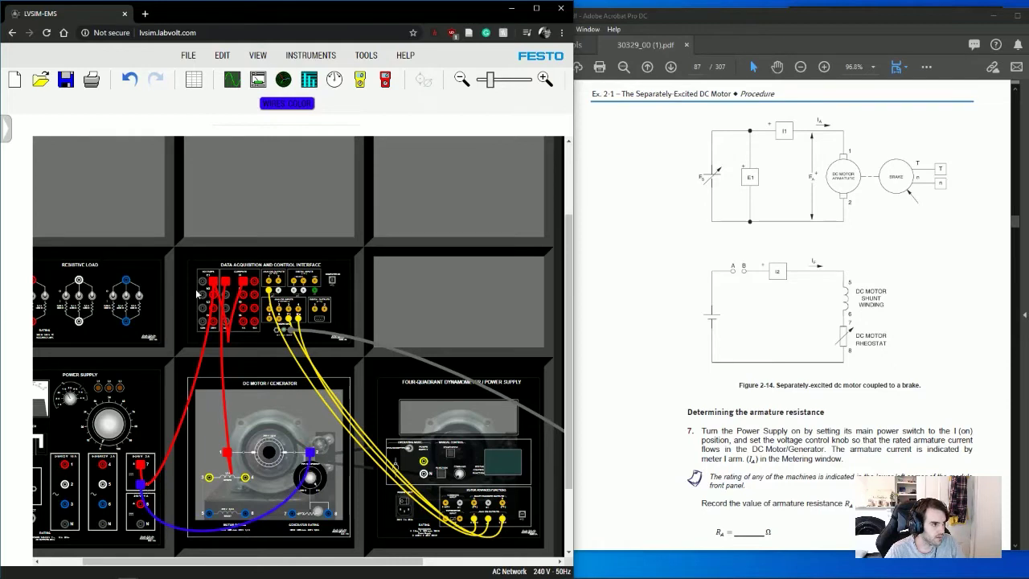
{"action": "left_click_drag", "start_coordinate": [203, 287], "coordinate": [143, 487]}
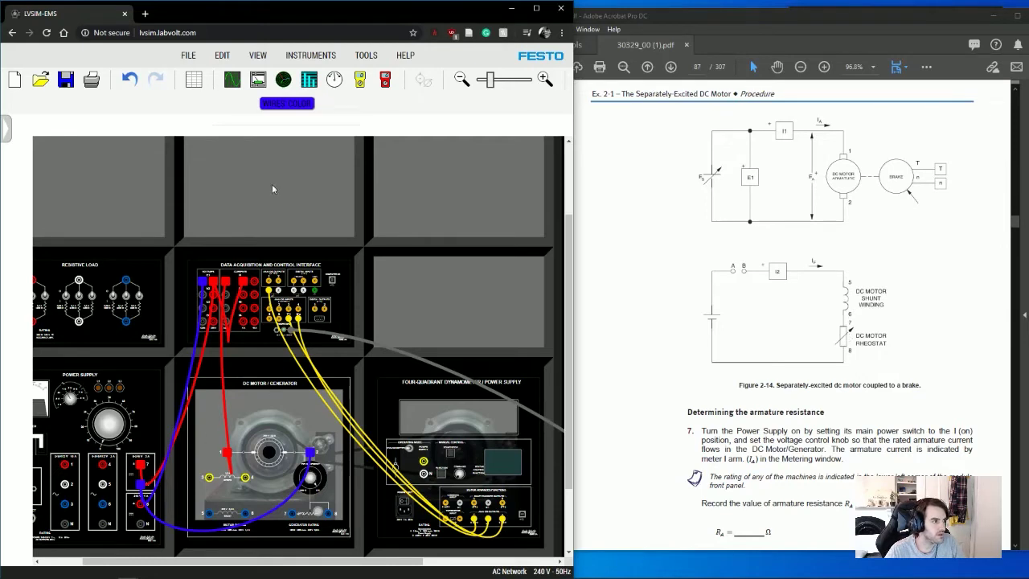
Switch to red wire and draw leads from the supply to E1 and from the motor to terminal 7.
{"action": "left_click", "coordinate": [287, 103]}
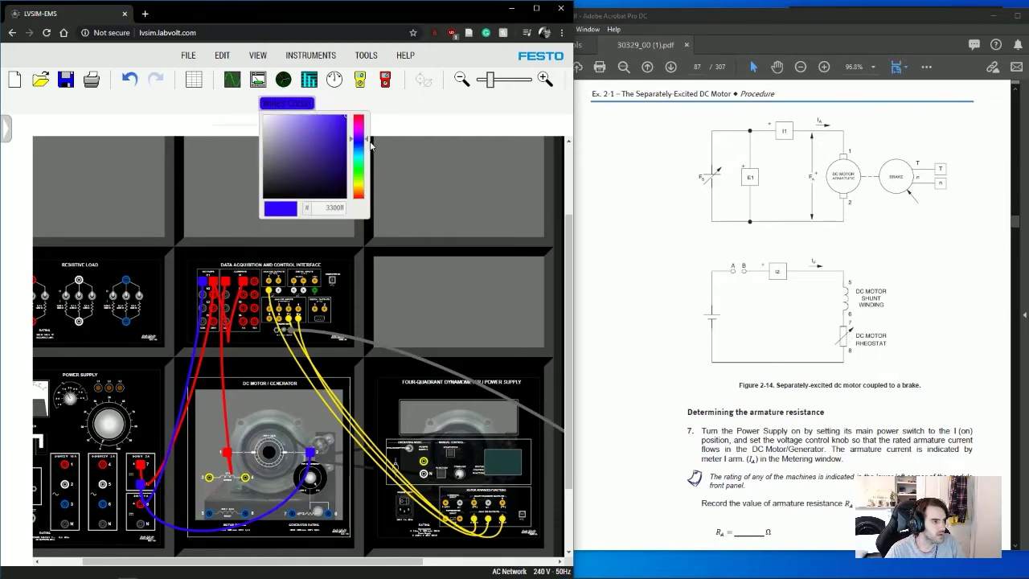
{"action": "left_click_drag", "start_coordinate": [367, 140], "coordinate": [364, 229]}
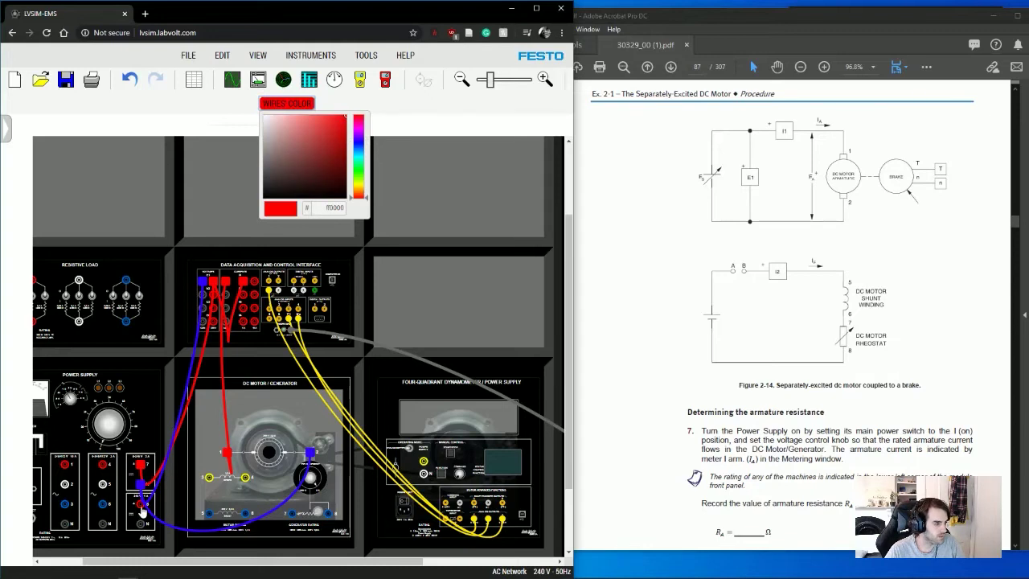
{"action": "left_click_drag", "start_coordinate": [141, 512], "coordinate": [215, 524]}
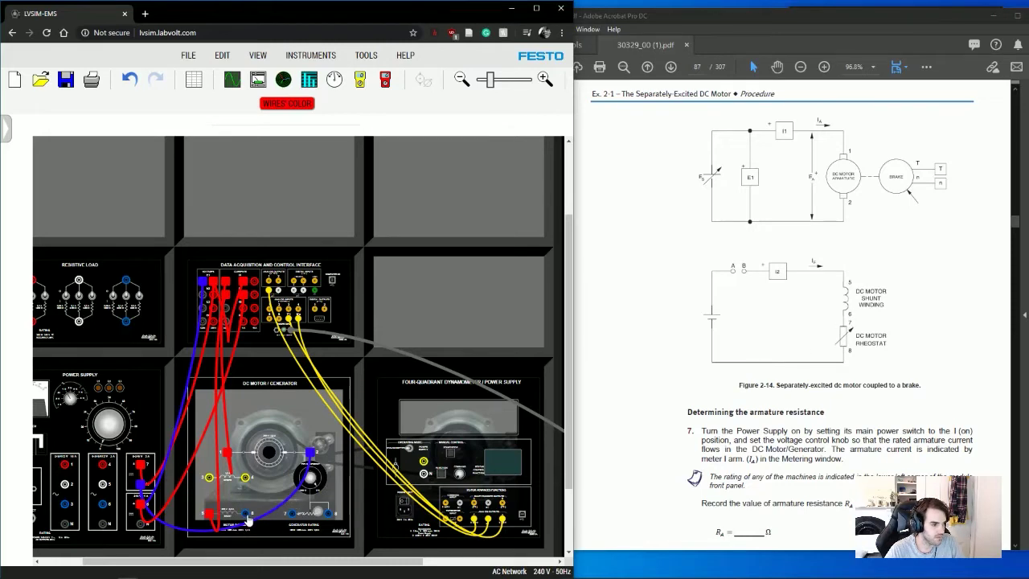
{"action": "left_click_drag", "start_coordinate": [248, 514], "coordinate": [291, 514]}
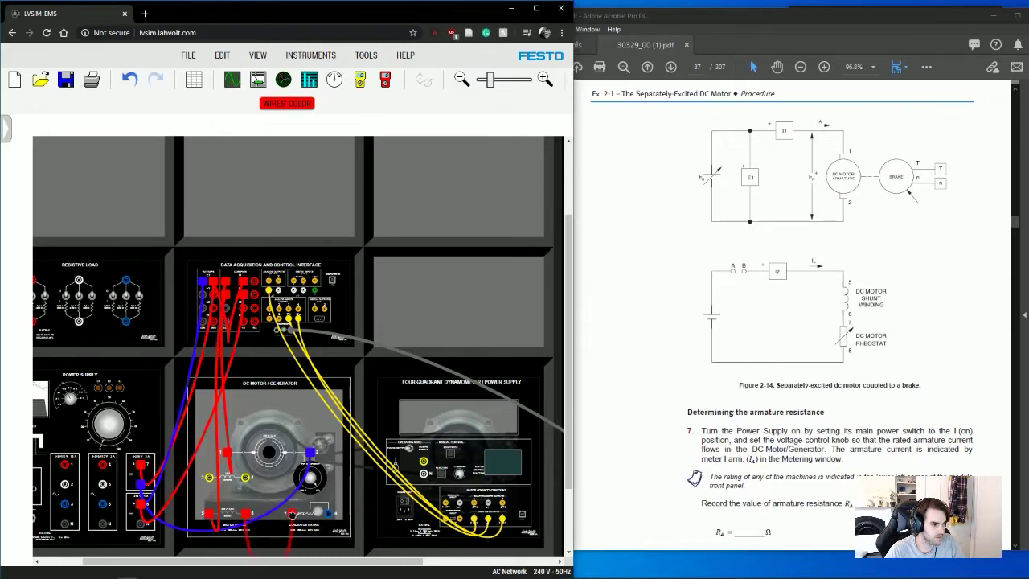
Switch to blue wire and connect the return lead from the motor to the supply.
{"action": "left_click", "coordinate": [287, 103]}
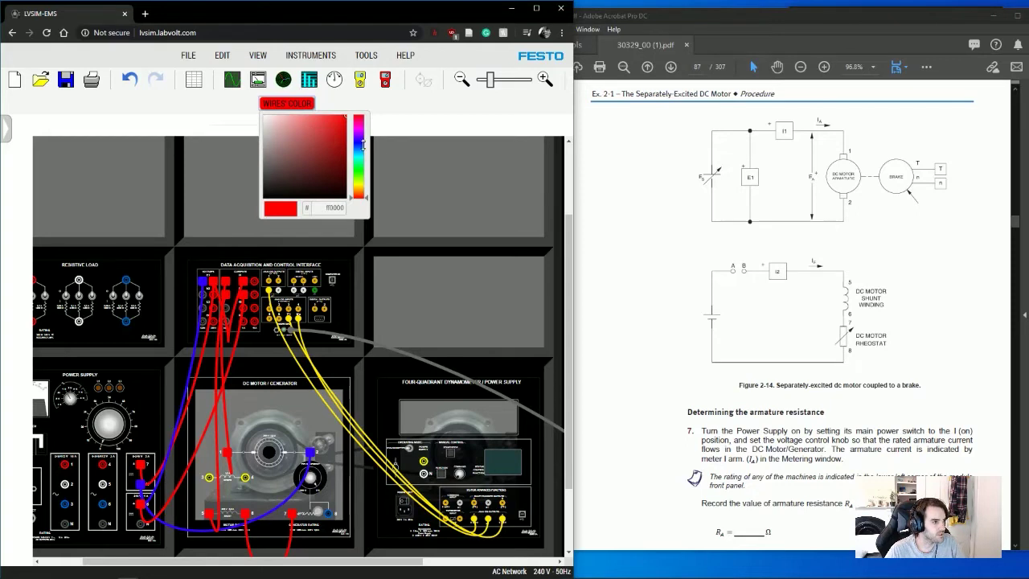
{"action": "left_click", "coordinate": [363, 144]}
{"action": "left_click", "coordinate": [407, 120]}
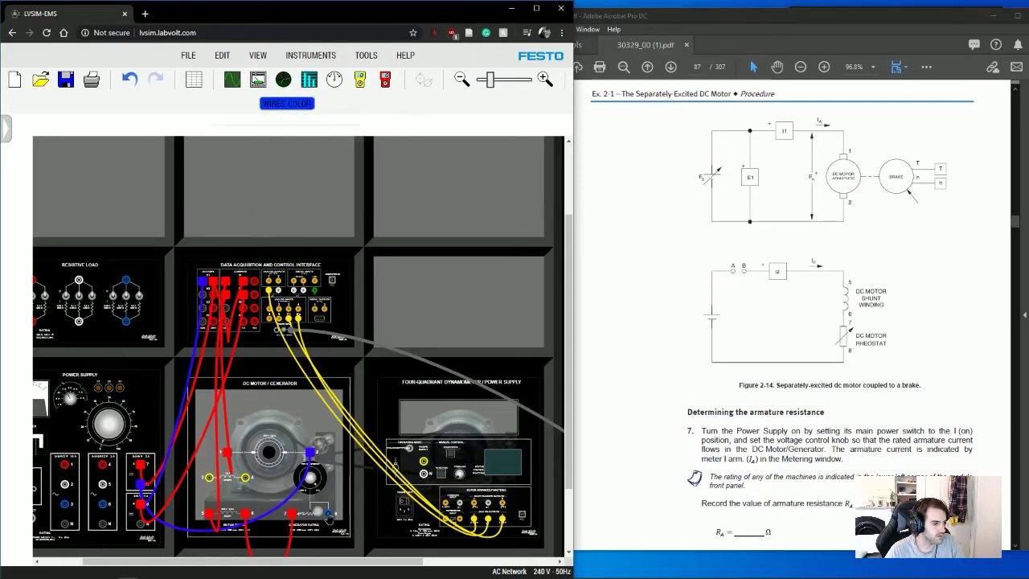
{"action": "left_click_drag", "start_coordinate": [328, 517], "coordinate": [144, 534]}
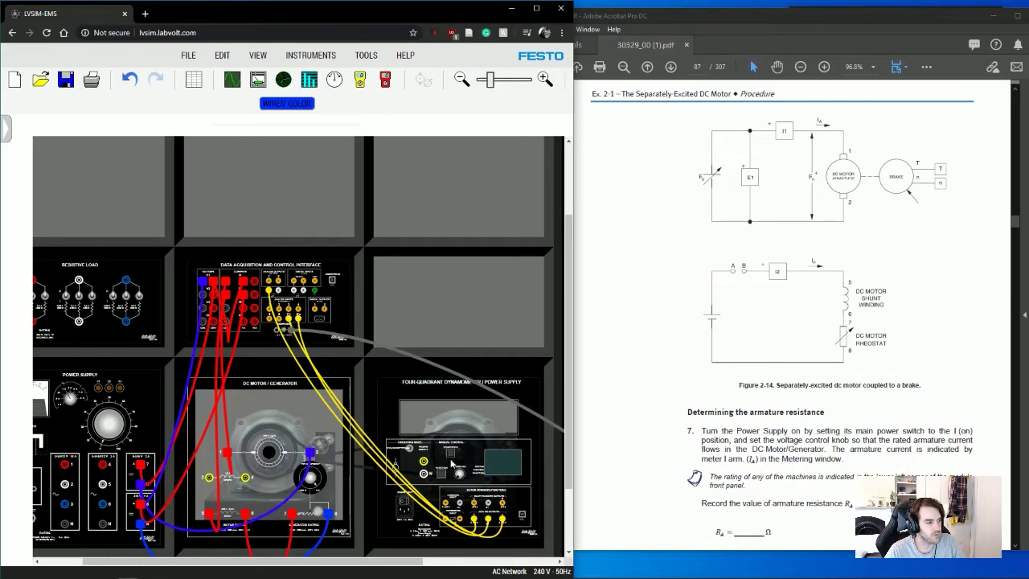
Move the Acrobat manual off screen, reposition the Metering window and widen the simulator workbench.
{"action": "left_click", "coordinate": [909, 20]}
{"action": "left_click_drag", "start_coordinate": [907, 20], "coordinate": [1028, 20]}
{"action": "left_click_drag", "start_coordinate": [909, 20], "coordinate": [932, 15]}
{"action": "left_click_drag", "start_coordinate": [574, 206], "coordinate": [810, 201]}
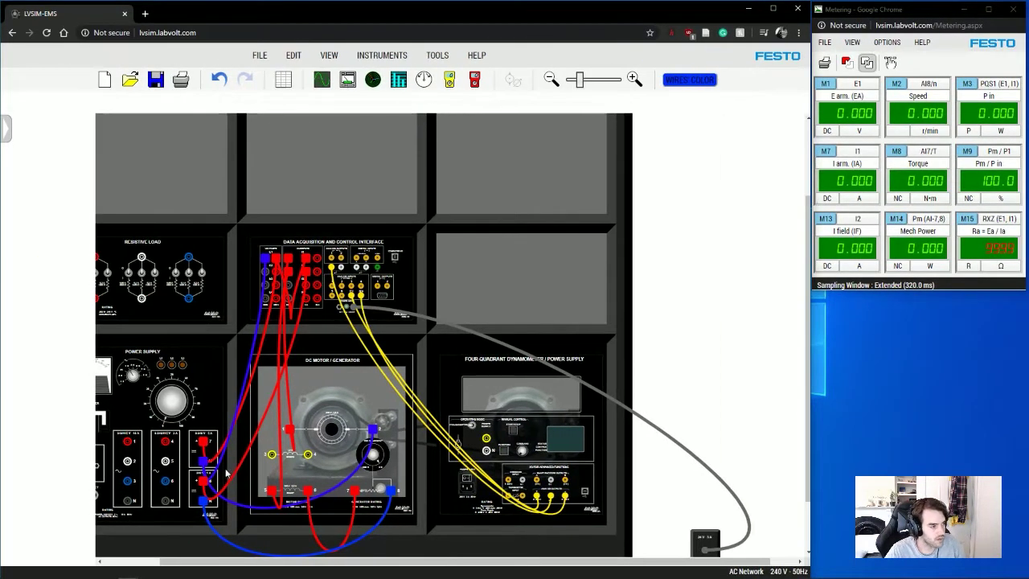
{"action": "left_click_drag", "start_coordinate": [431, 561], "coordinate": [335, 571]}
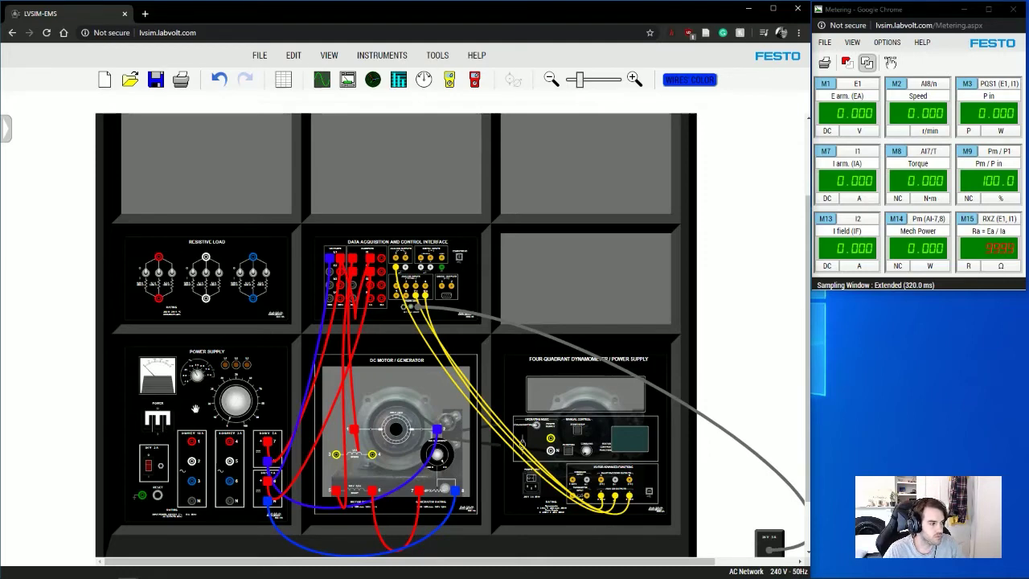
Switch on the power supply and raise its voltage until the motor reaches about 224 V and 1243 r/min.
{"action": "left_click", "coordinate": [156, 420]}
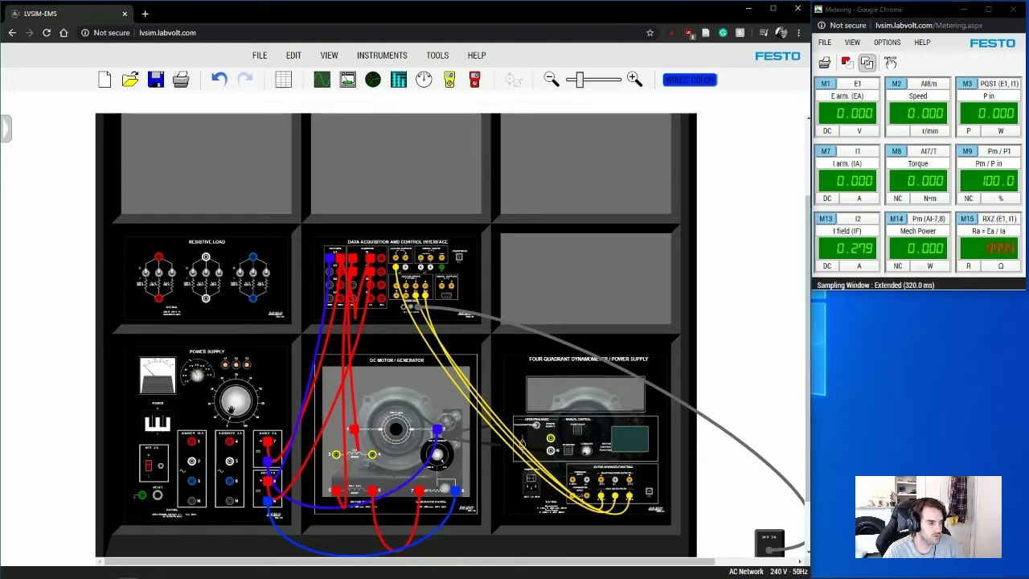
{"action": "mouse_move", "coordinate": [232, 410]}
{"action": "left_mouse_down"}
{"action": "mouse_move", "coordinate": [227, 396]}
{"action": "mouse_move", "coordinate": [249, 385]}
{"action": "mouse_move", "coordinate": [261, 397]}
{"action": "mouse_move", "coordinate": [243, 439]}
{"action": "mouse_move", "coordinate": [231, 442]}
{"action": "mouse_move", "coordinate": [228, 427]}
{"action": "left_mouse_up"}
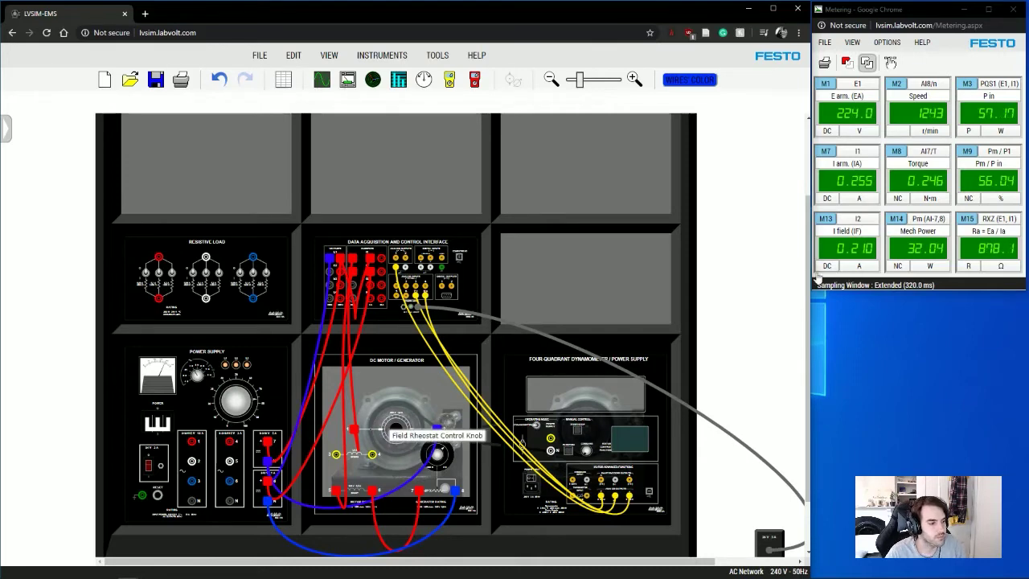
Turn on and briefly start and stop the dynamometer, then bring the lab manual procedure page into view.
{"action": "scroll", "coordinate": [81, 204], "scroll_direction": "up", "scroll_amount": 1}
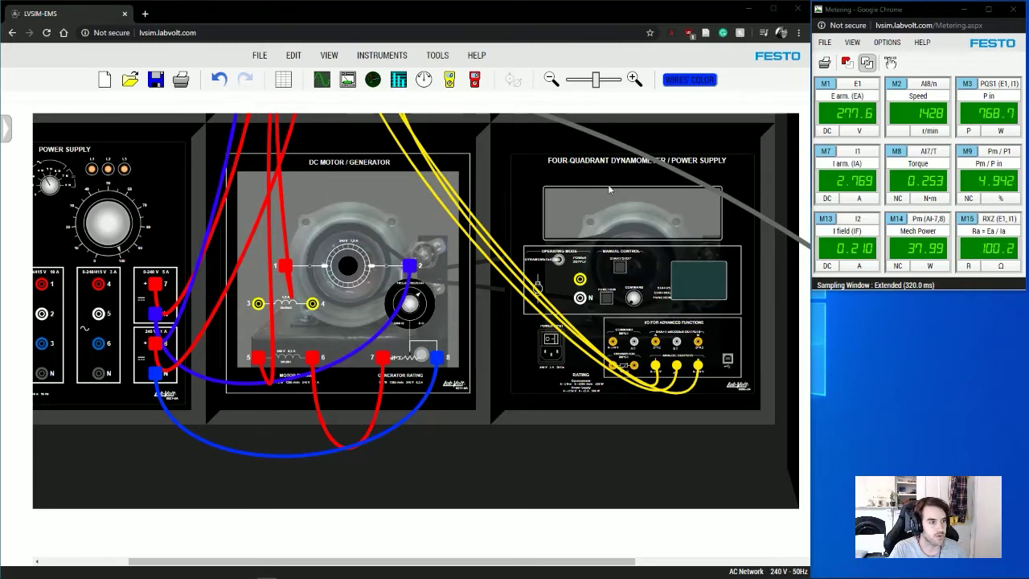
{"action": "left_click", "coordinate": [551, 344]}
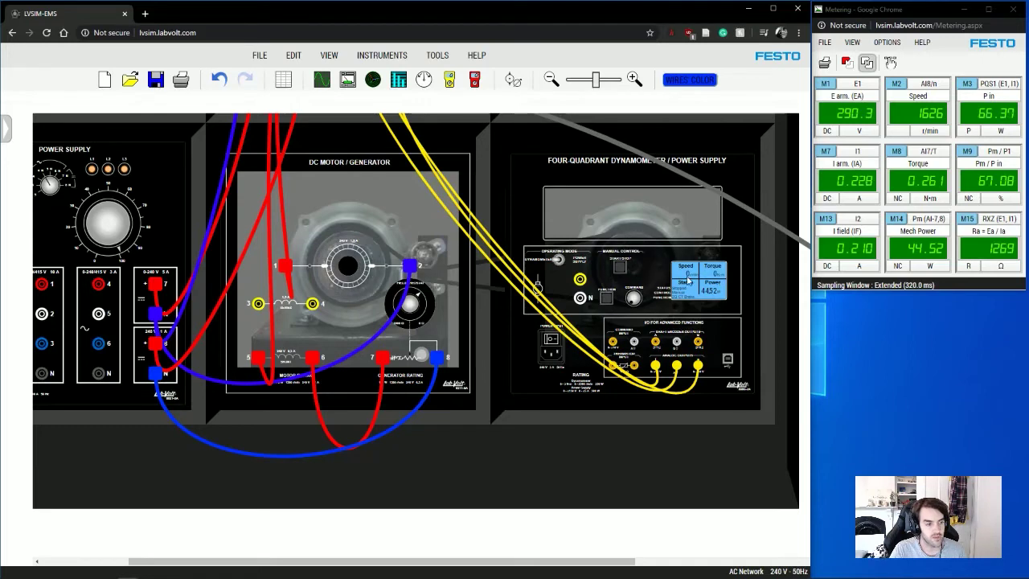
{"action": "left_click", "coordinate": [620, 275]}
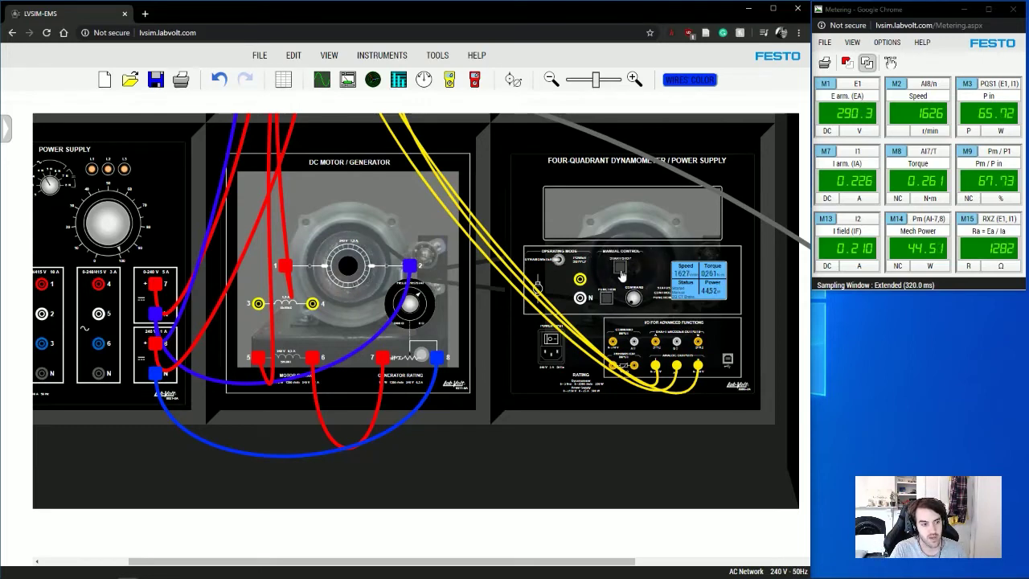
{"action": "left_click", "coordinate": [620, 276]}
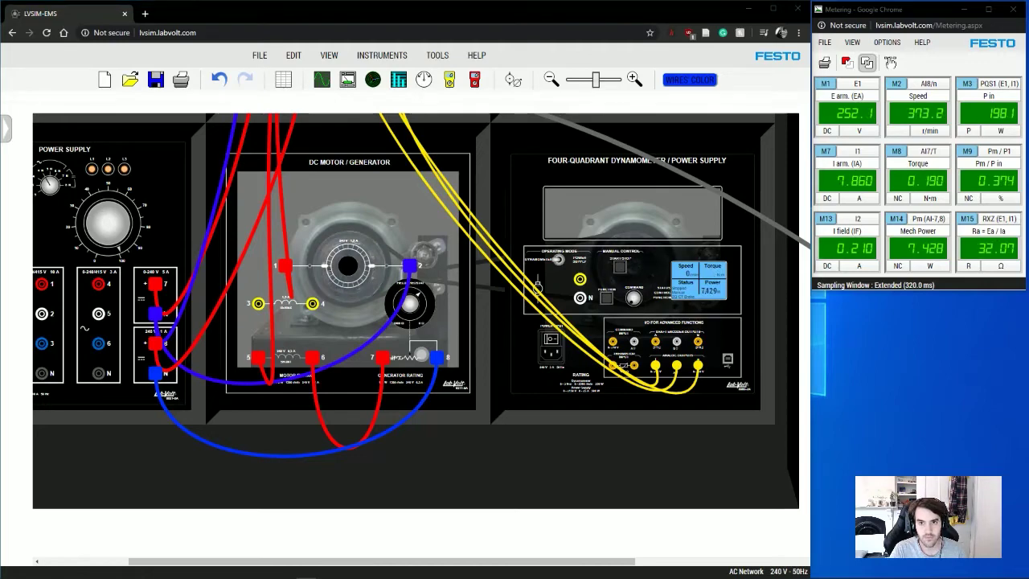
{"action": "key", "text": "alt+Tab"}
{"action": "left_click_drag", "start_coordinate": [361, 67], "coordinate": [318, 38]}
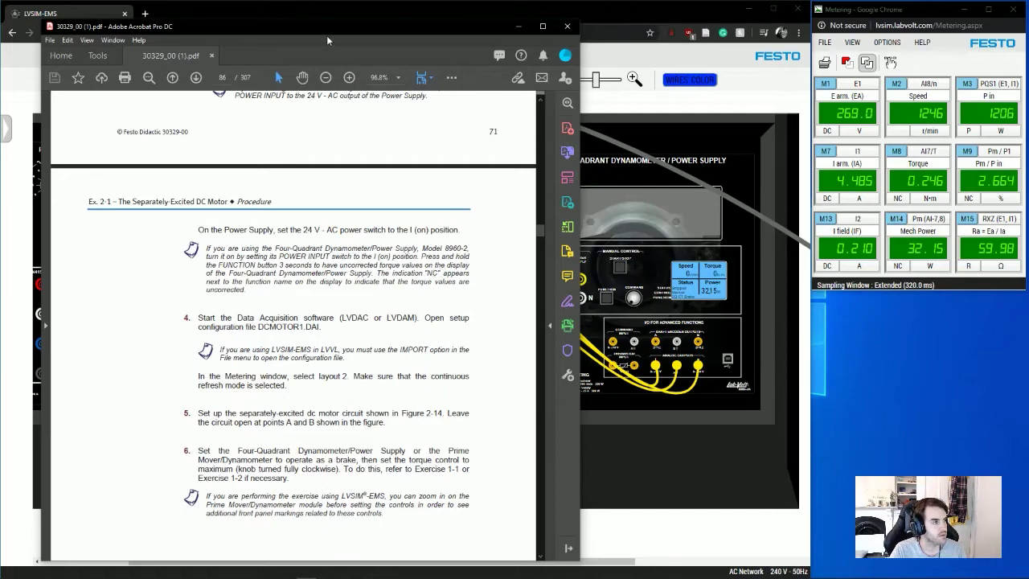
Move the lab manual off screen and change the dynamometer function so torque reads negative.
{"action": "left_click_drag", "start_coordinate": [327, 33], "coordinate": [1028, 34]}
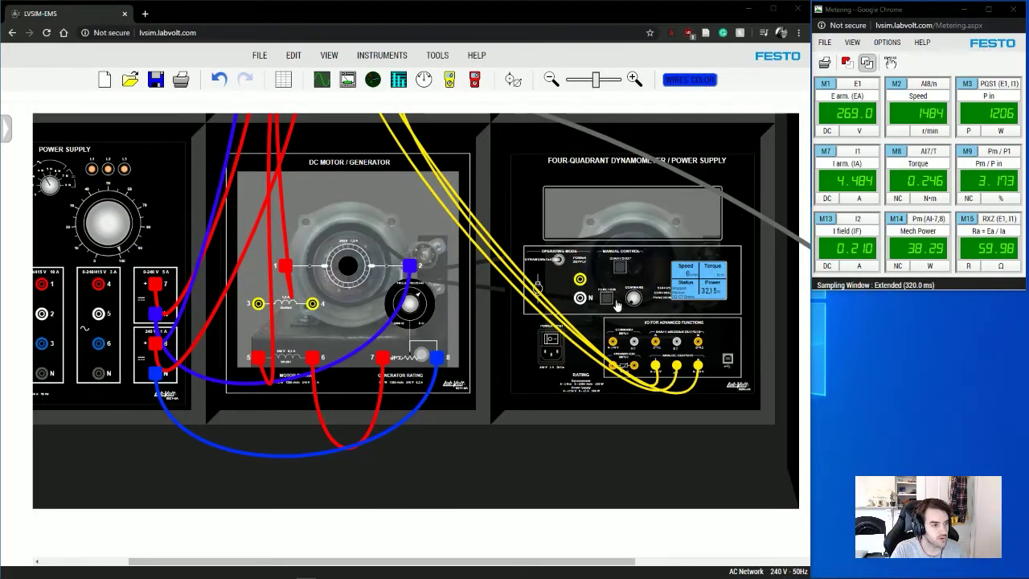
{"action": "left_click", "coordinate": [631, 320]}
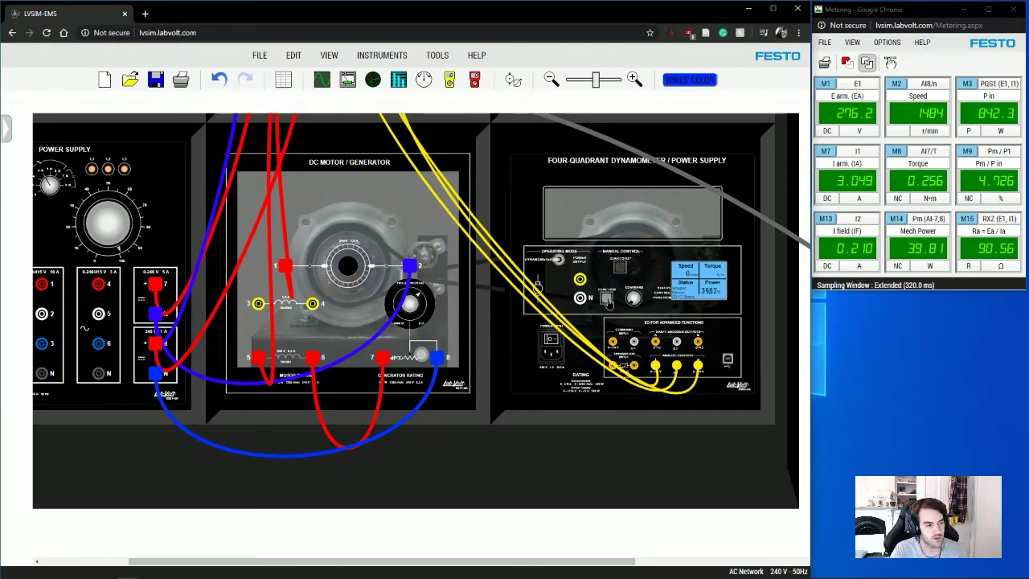
{"action": "left_click", "coordinate": [608, 298]}
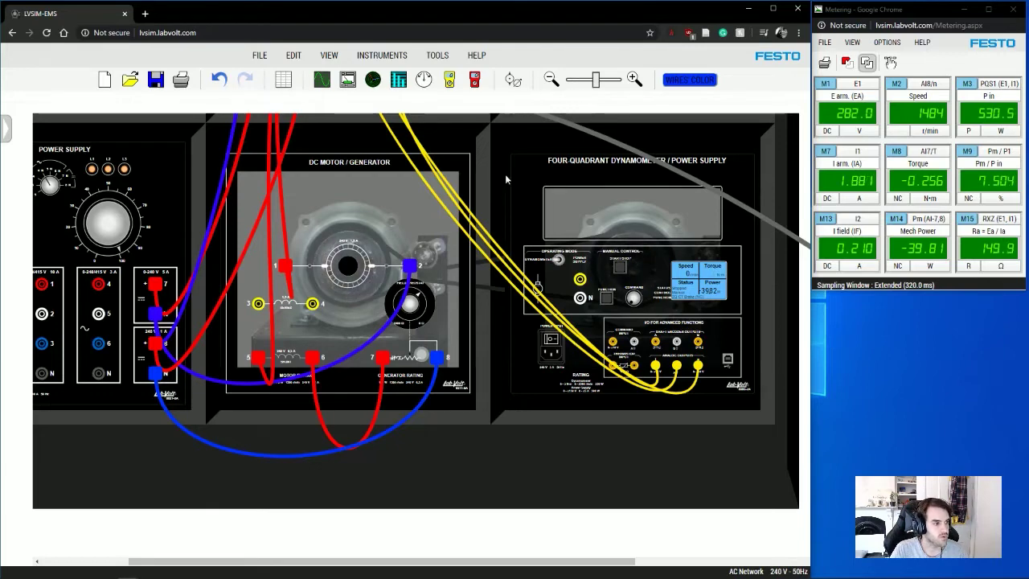
Open the dynamometer control panel and start the two-quadrant constant-torque brake.
{"action": "left_click", "coordinate": [512, 84]}
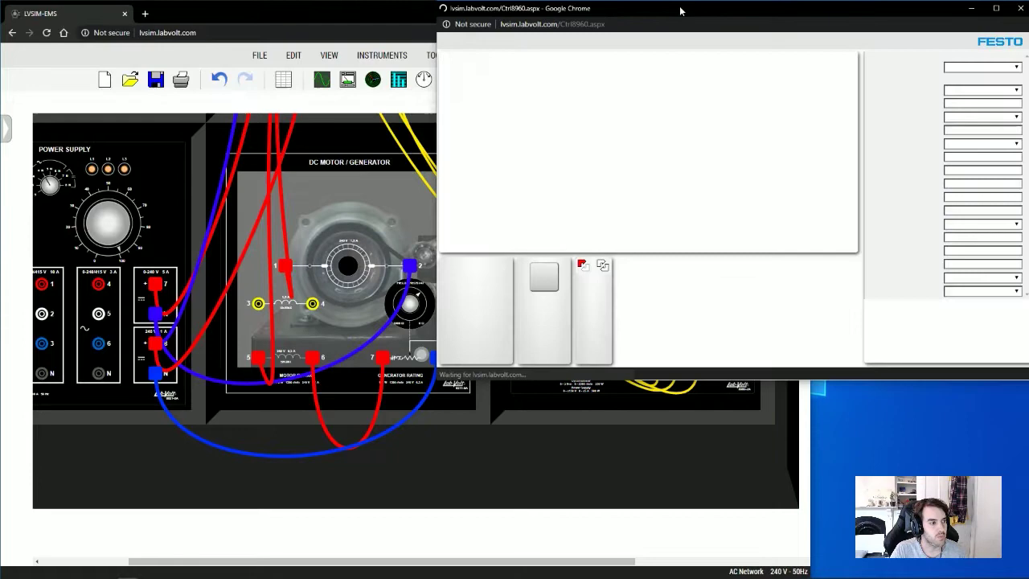
{"action": "left_click_drag", "start_coordinate": [680, 11], "coordinate": [434, 118]}
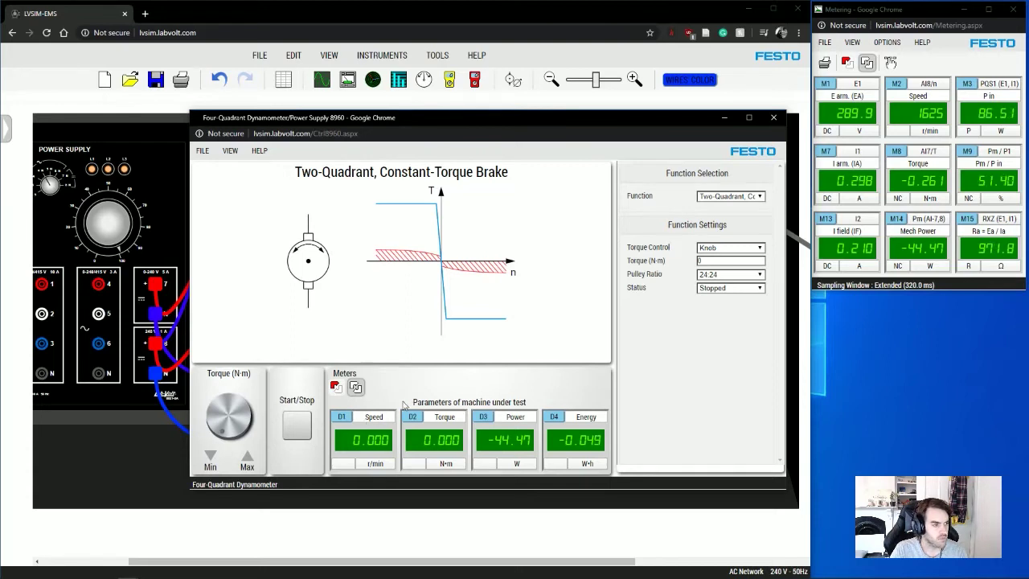
{"action": "left_click", "coordinate": [299, 426]}
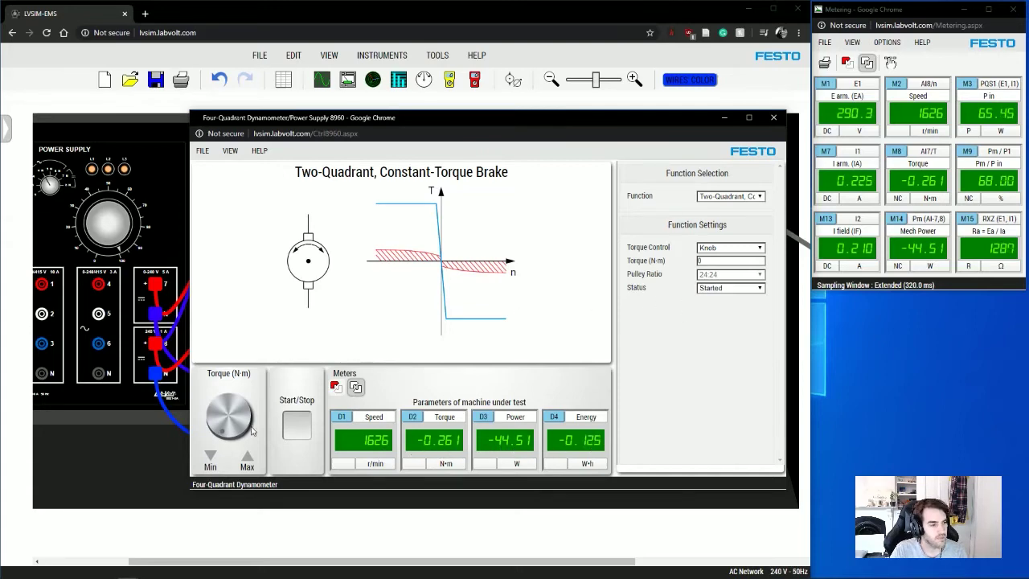
Raise the brake torque setting to 0.463 N·m and move the controls aside to see the motor.
{"action": "double_click", "coordinate": [708, 261]}
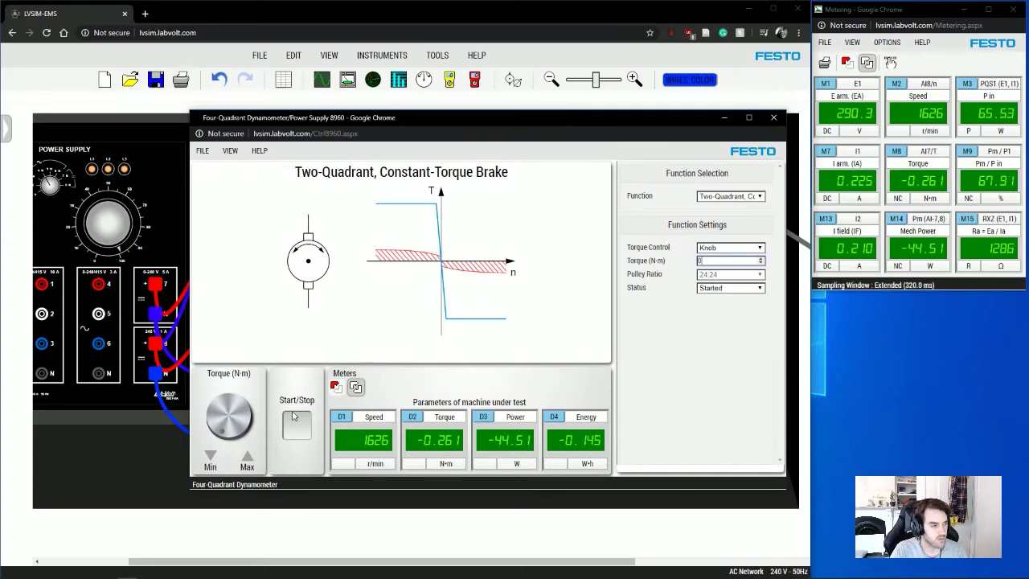
{"action": "left_click_drag", "start_coordinate": [222, 434], "coordinate": [258, 426]}
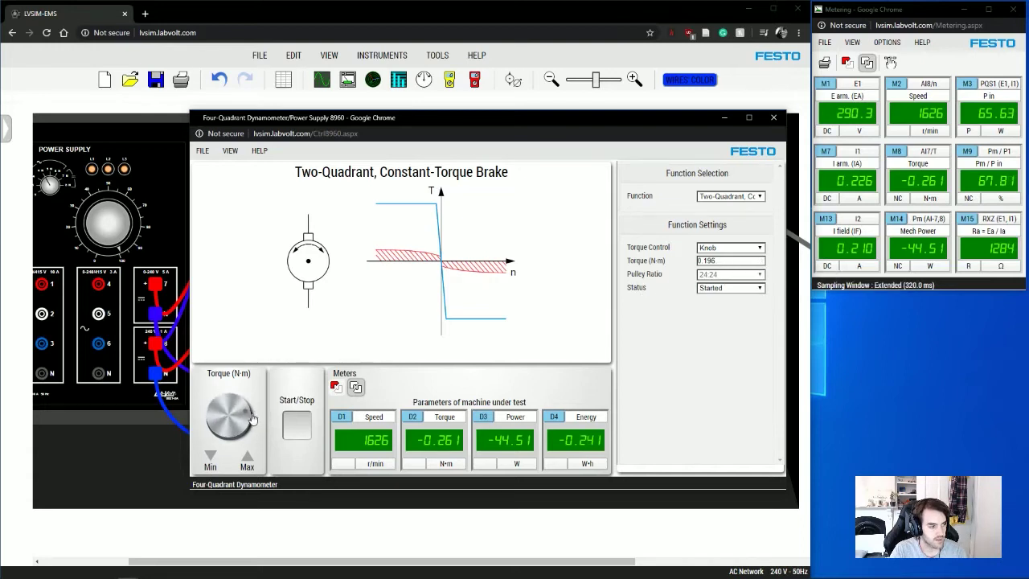
{"action": "left_click_drag", "start_coordinate": [251, 424], "coordinate": [215, 430]}
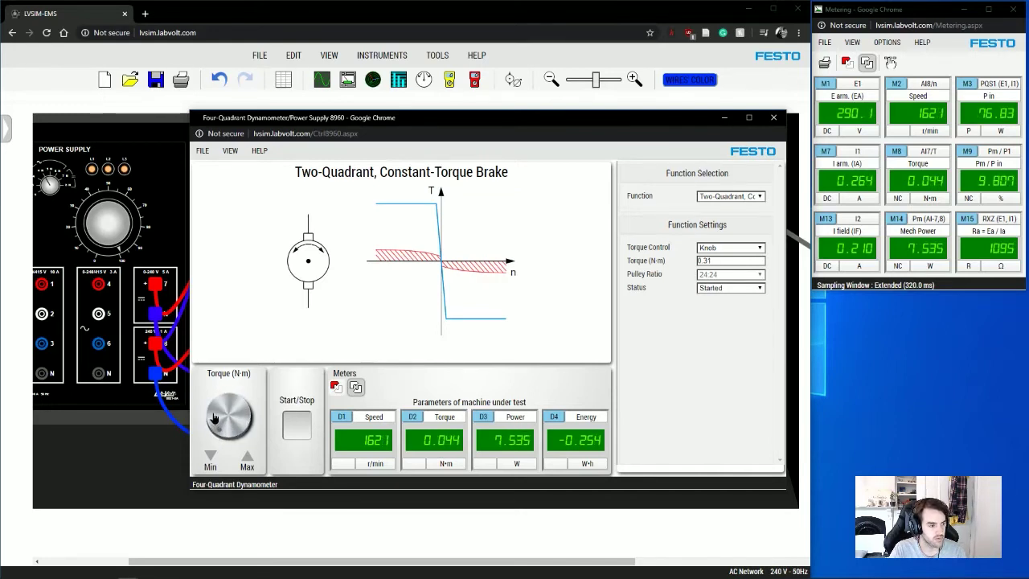
{"action": "left_click_drag", "start_coordinate": [214, 410], "coordinate": [254, 404]}
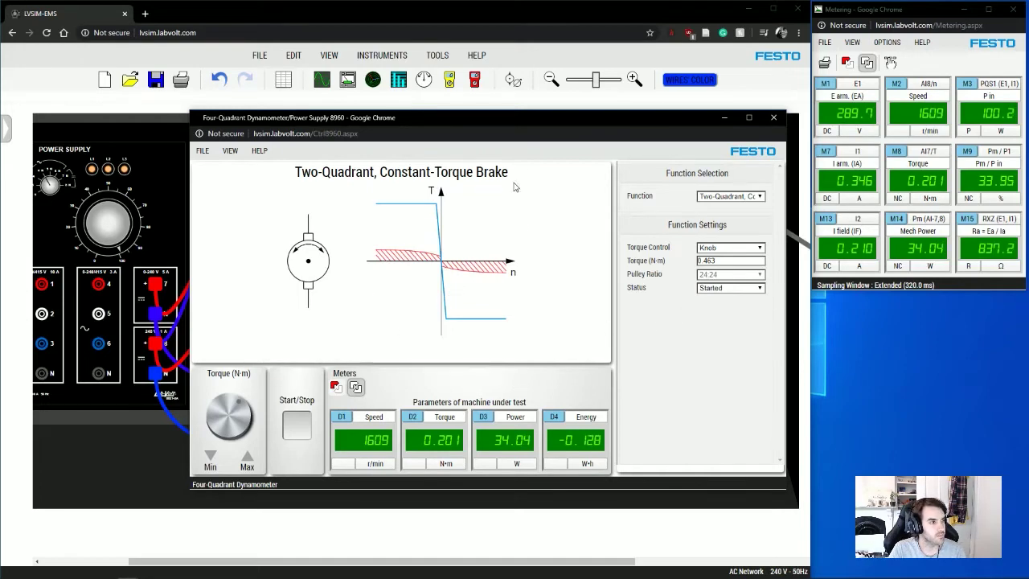
{"action": "left_click_drag", "start_coordinate": [561, 115], "coordinate": [820, 241]}
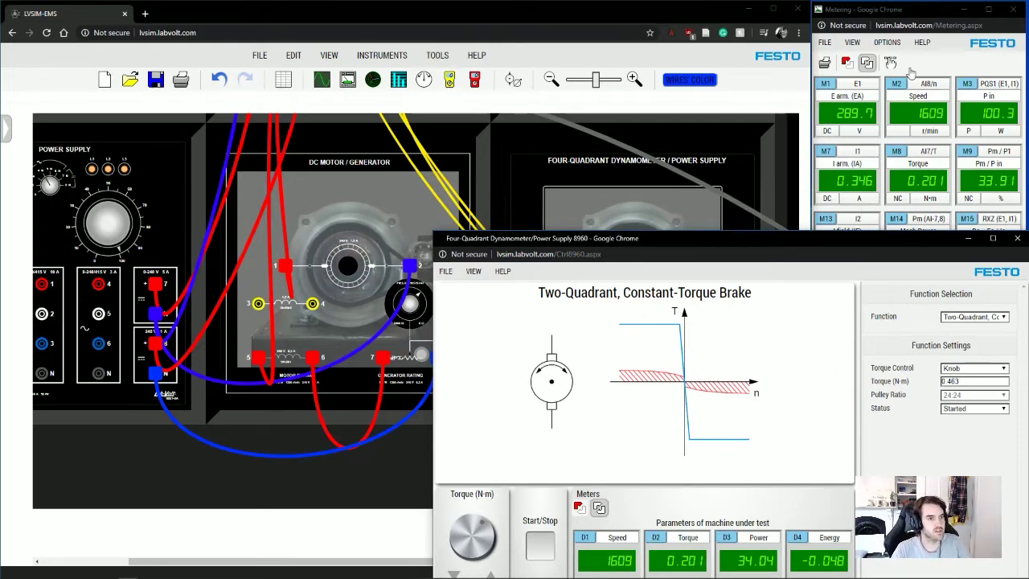
Open an empty Data Table window and place it over the circuit area beside the meters.
{"action": "left_click", "coordinate": [949, 63]}
{"action": "left_click", "coordinate": [911, 468]}
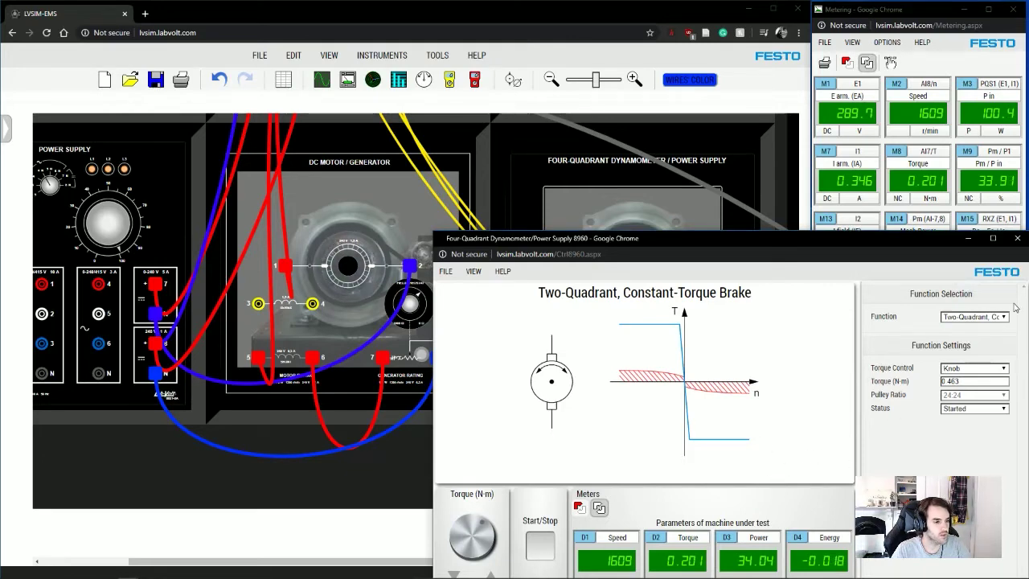
{"action": "left_click", "coordinate": [286, 84]}
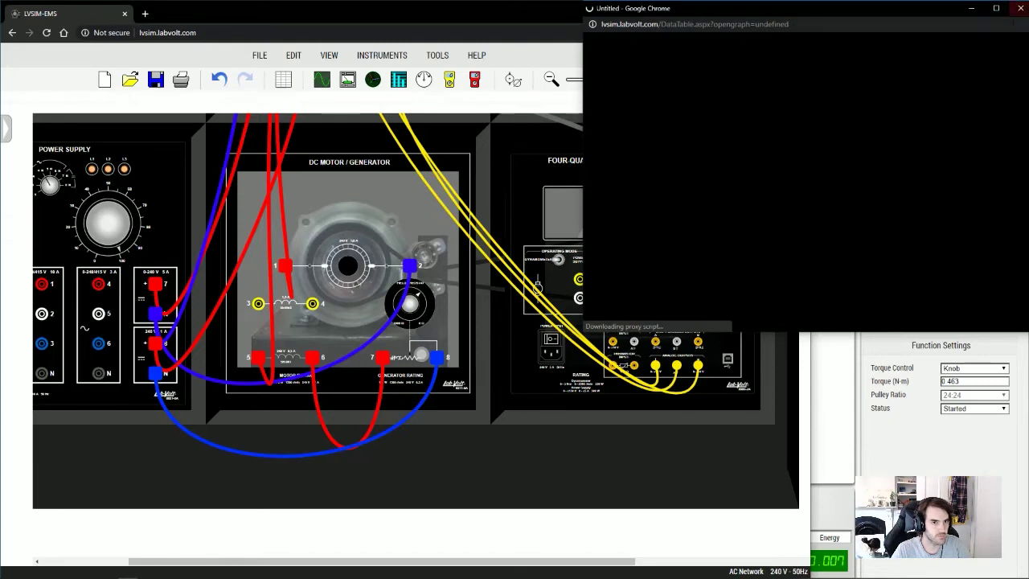
{"action": "left_click", "coordinate": [1020, 10]}
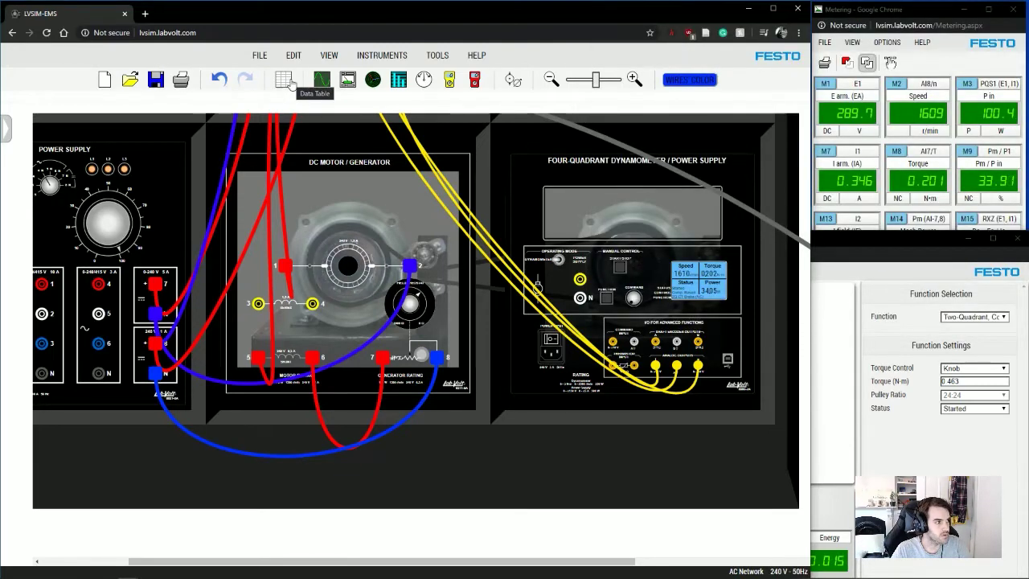
{"action": "left_click", "coordinate": [291, 83]}
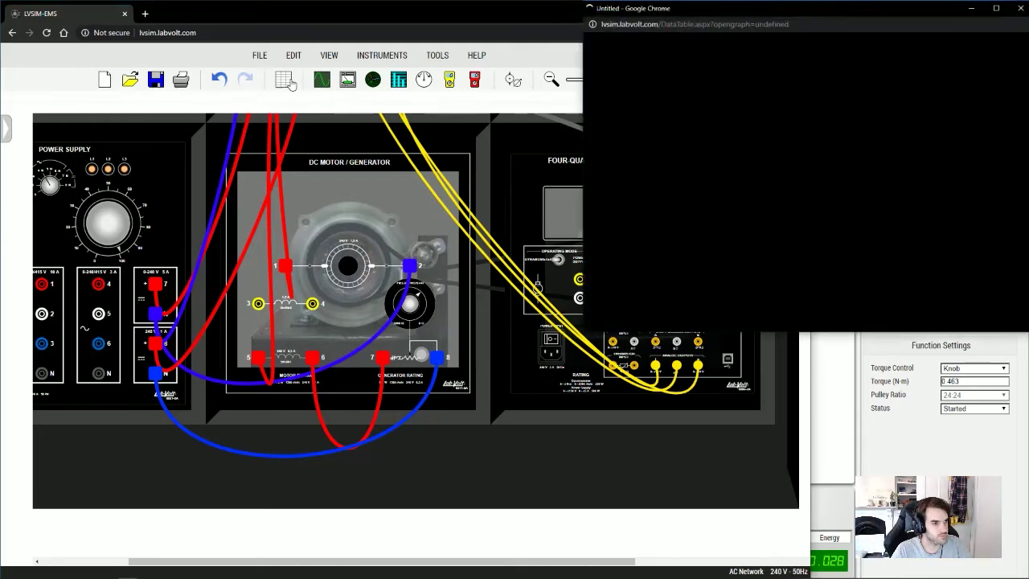
{"action": "left_click_drag", "start_coordinate": [825, 15], "coordinate": [791, 93]}
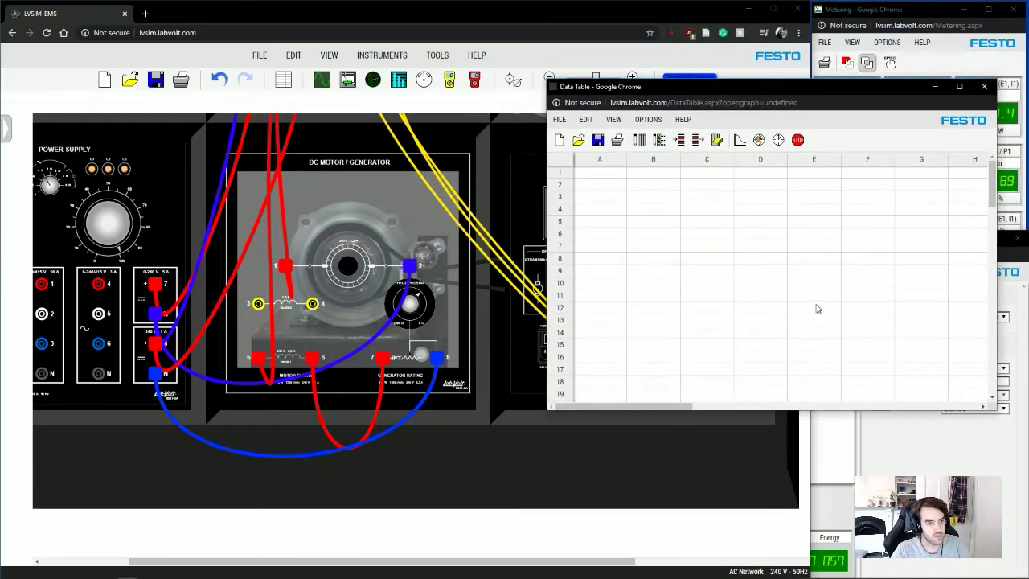
{"action": "left_click_drag", "start_coordinate": [824, 95], "coordinate": [576, 58]}
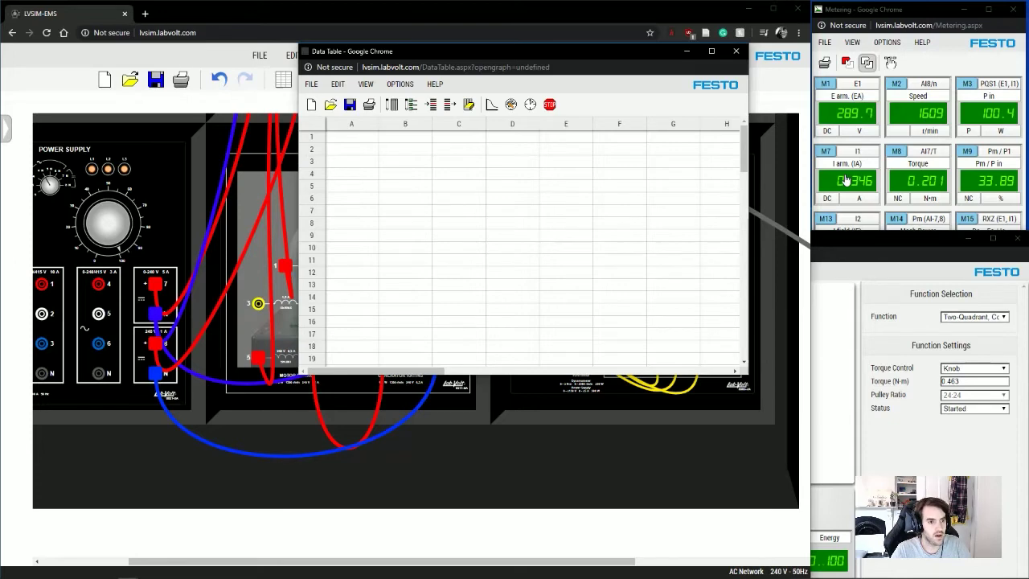
Set the recorded columns to E arm., Speed, I arm. and Torque, confirming the table reset.
{"action": "left_click", "coordinate": [411, 109]}
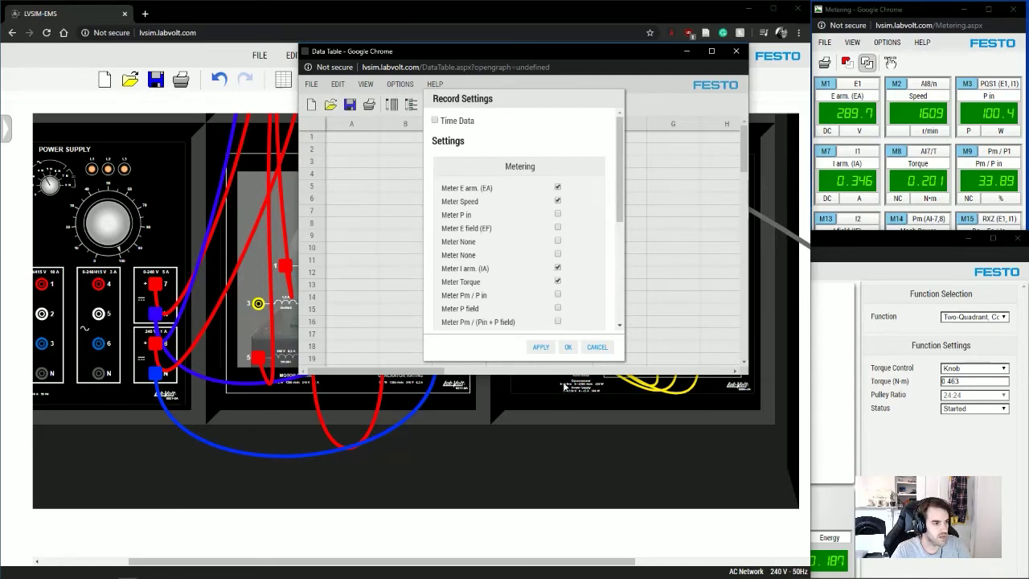
{"action": "left_click", "coordinate": [568, 348]}
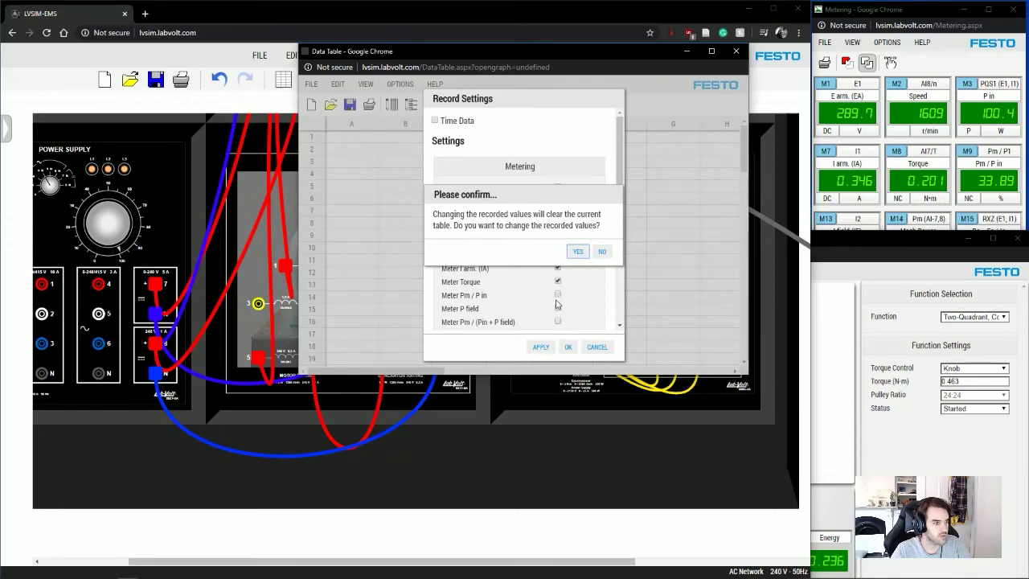
{"action": "left_click", "coordinate": [578, 254]}
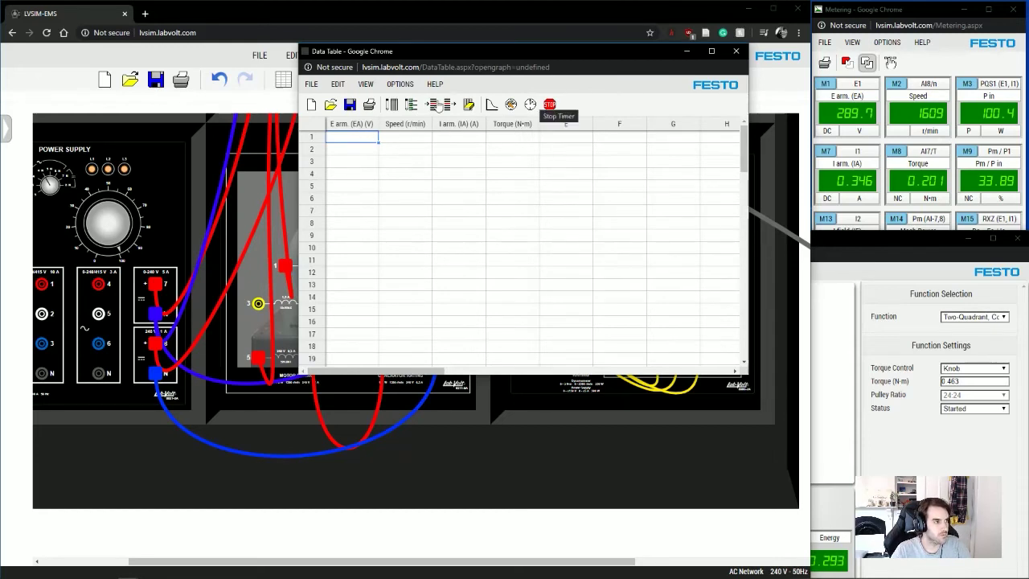
Record the first readings (1609 r/min, 0.201 N·m), increase the brake torque, and record again.
{"action": "left_click", "coordinate": [393, 106]}
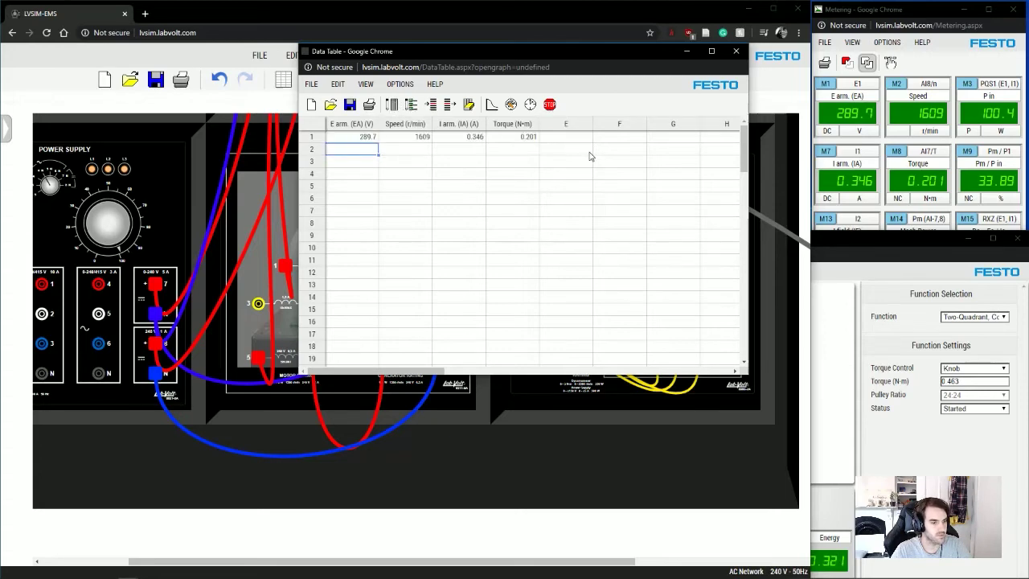
{"action": "left_click", "coordinate": [848, 236]}
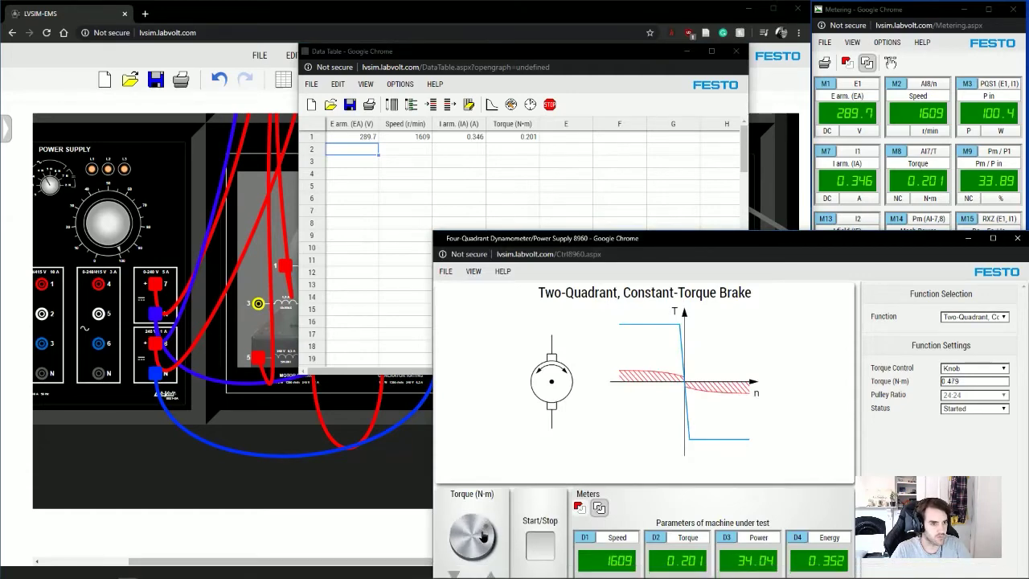
{"action": "left_click_drag", "start_coordinate": [483, 536], "coordinate": [461, 523]}
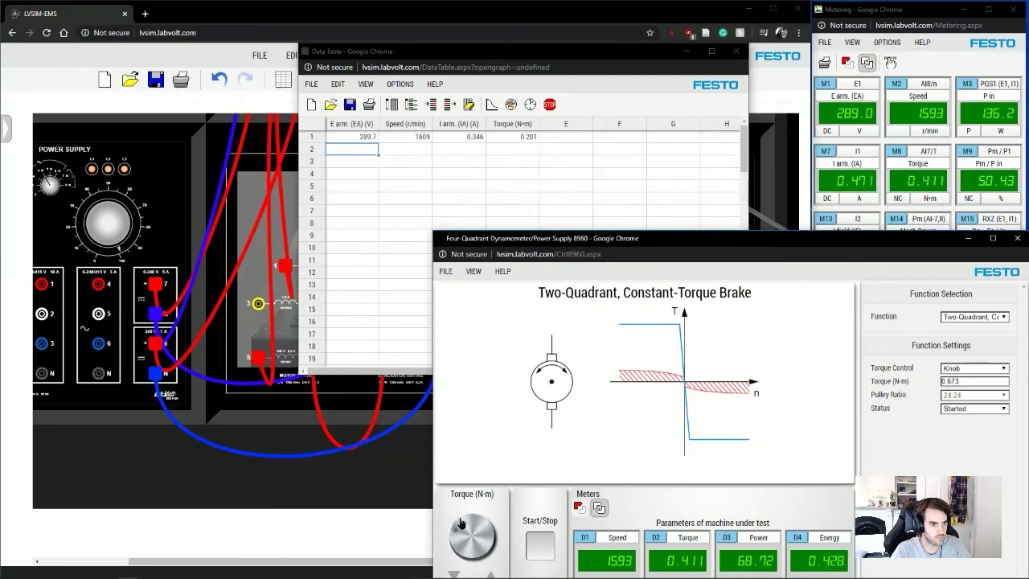
{"action": "left_click", "coordinate": [369, 155]}
{"action": "left_click", "coordinate": [392, 106]}
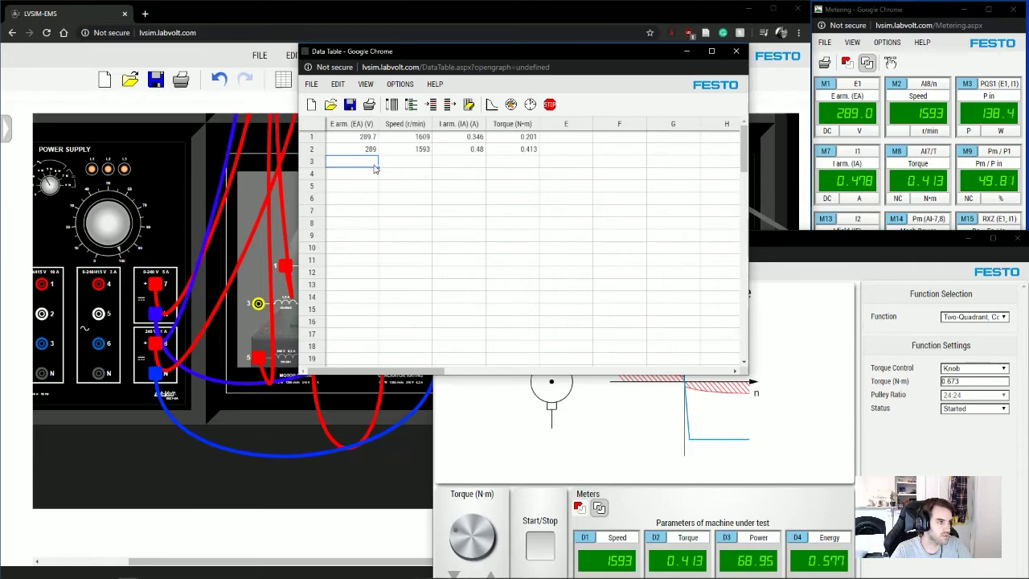
Log 289 V, 1593 r/min, 0.478 A and 0.413 N·m into row 3.
{"action": "left_click", "coordinate": [504, 190]}
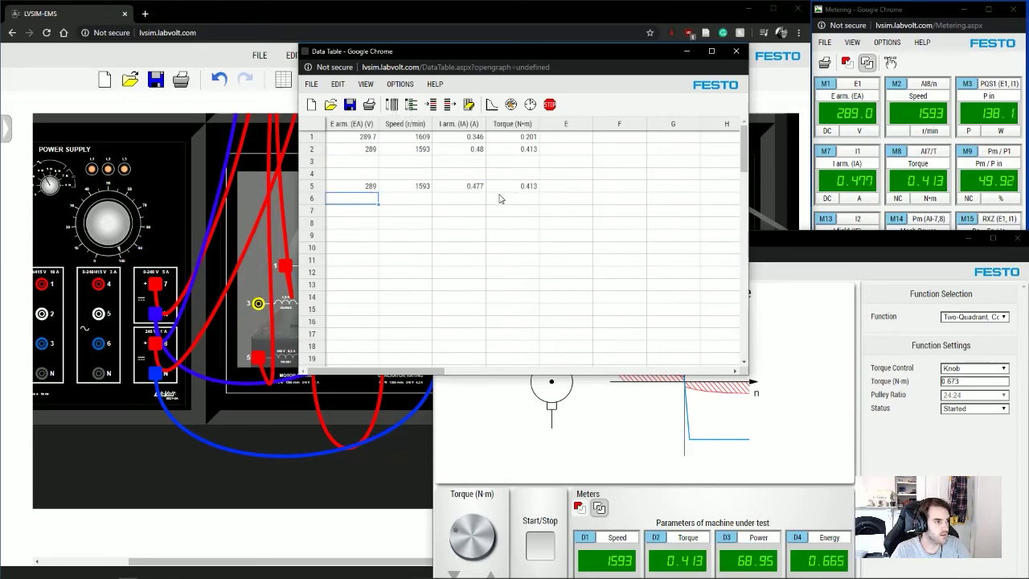
{"action": "left_click", "coordinate": [351, 162]}
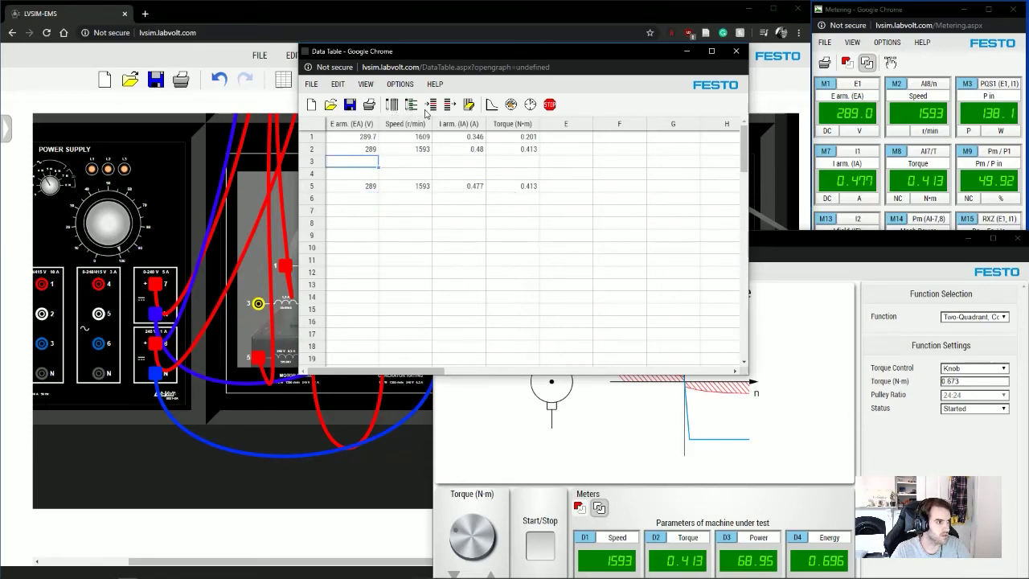
{"action": "left_click", "coordinate": [469, 105]}
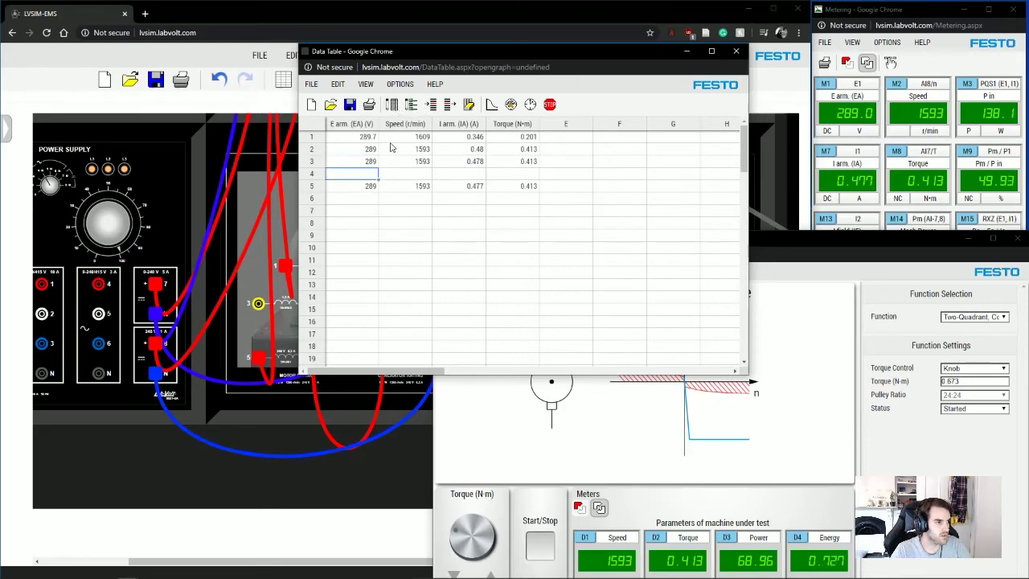
Clear the duplicate reading in row 5 and delete row 3 from the data table.
{"action": "left_click", "coordinate": [362, 188]}
{"action": "left_click_drag", "start_coordinate": [495, 190], "coordinate": [497, 190]}
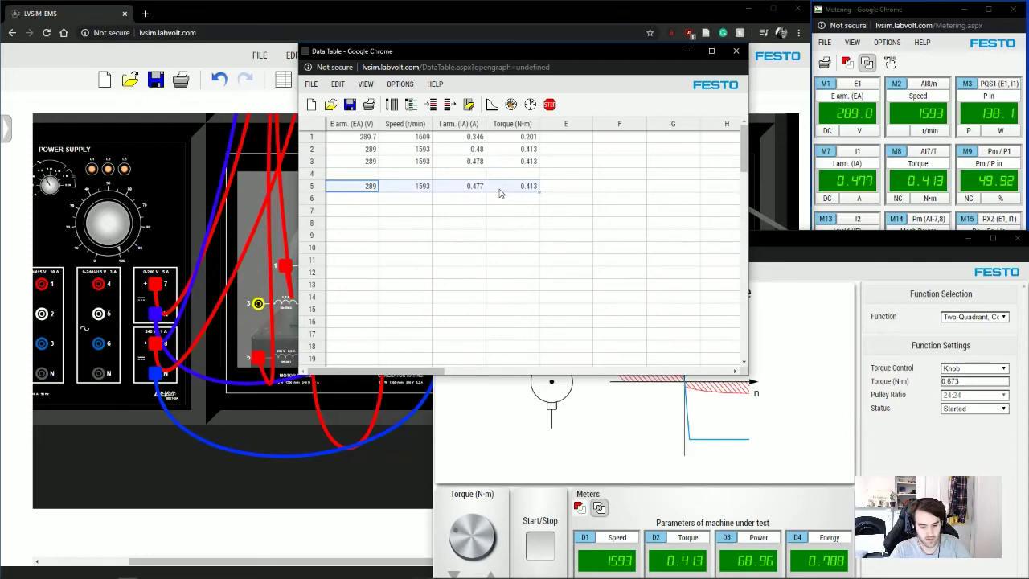
{"action": "key", "text": "Delete"}
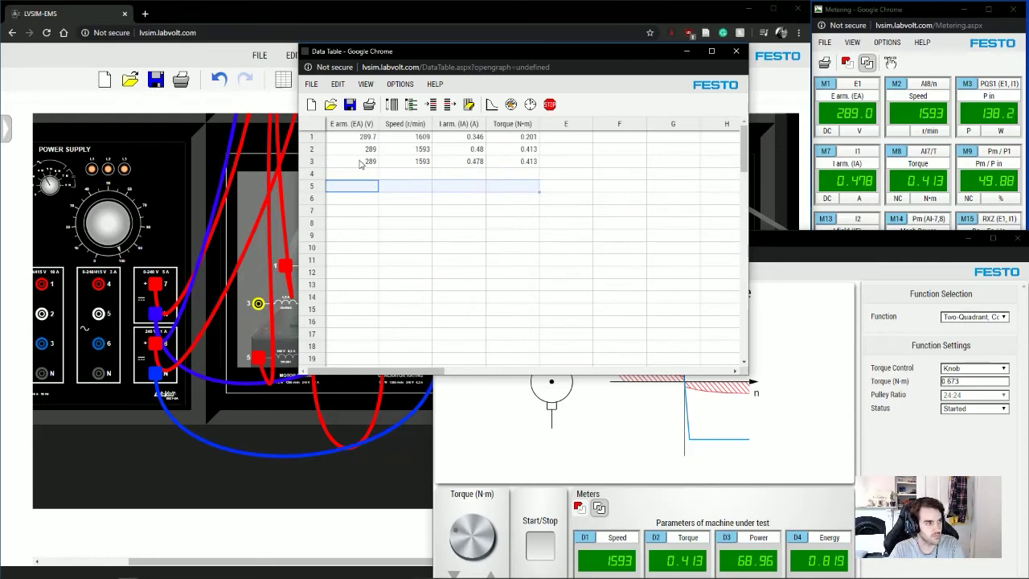
{"action": "left_click_drag", "start_coordinate": [360, 164], "coordinate": [512, 165]}
{"action": "right_click", "coordinate": [513, 165]}
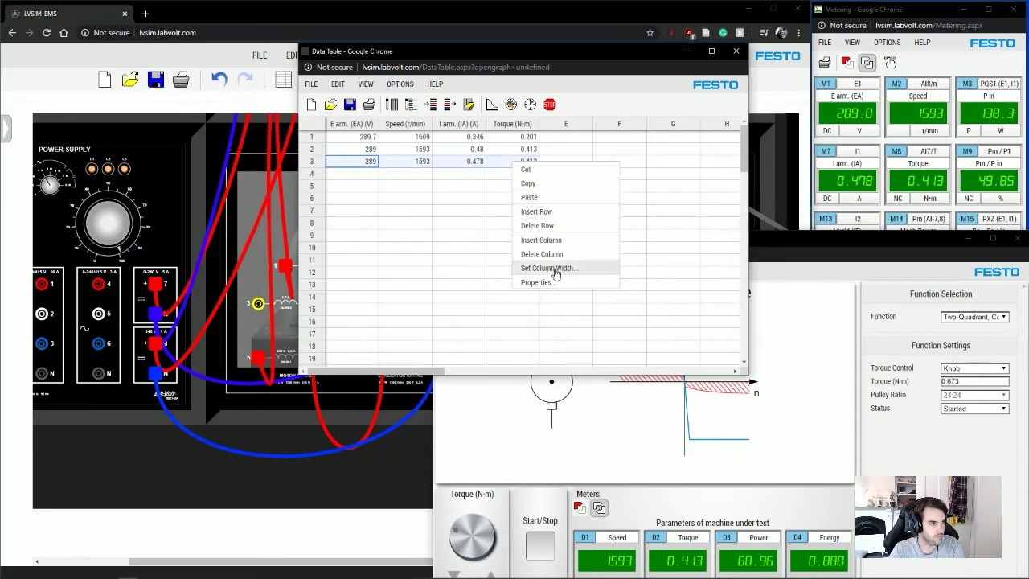
{"action": "left_click", "coordinate": [557, 228]}
{"action": "left_click", "coordinate": [474, 225]}
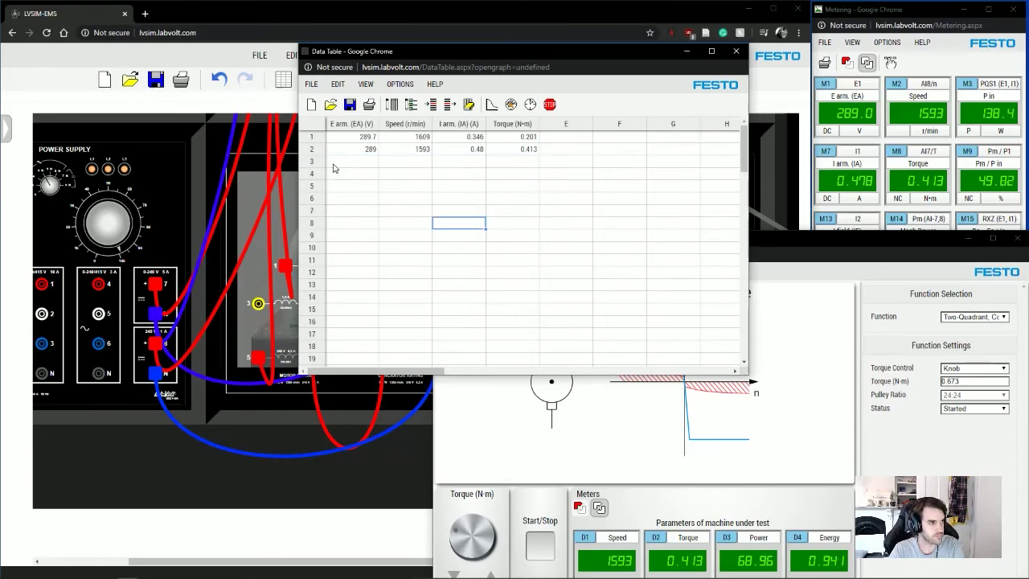
{"action": "left_click", "coordinate": [349, 164]}
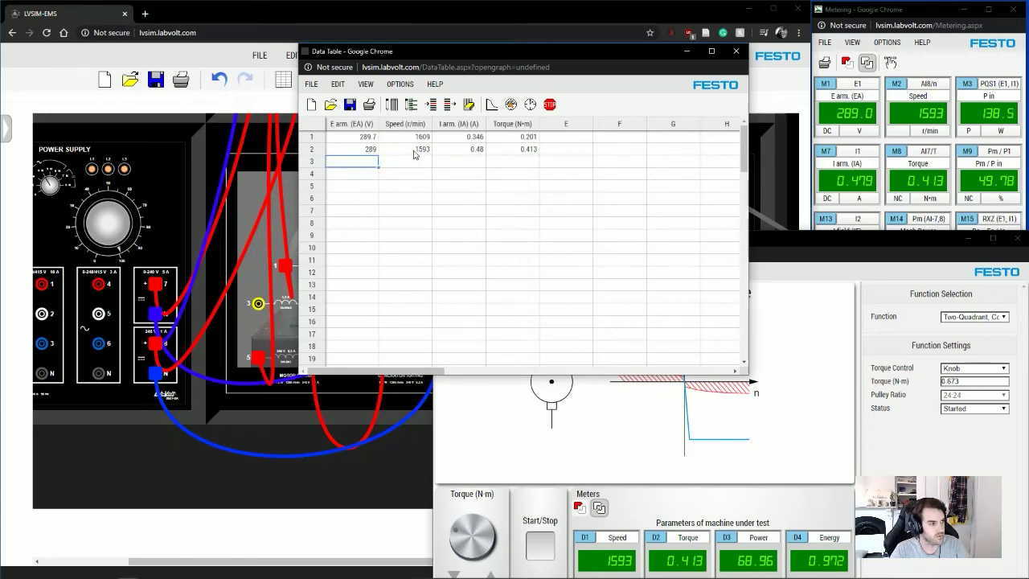
Correct the speed in cell B2 to 1594.
{"action": "double_click", "coordinate": [414, 149]}
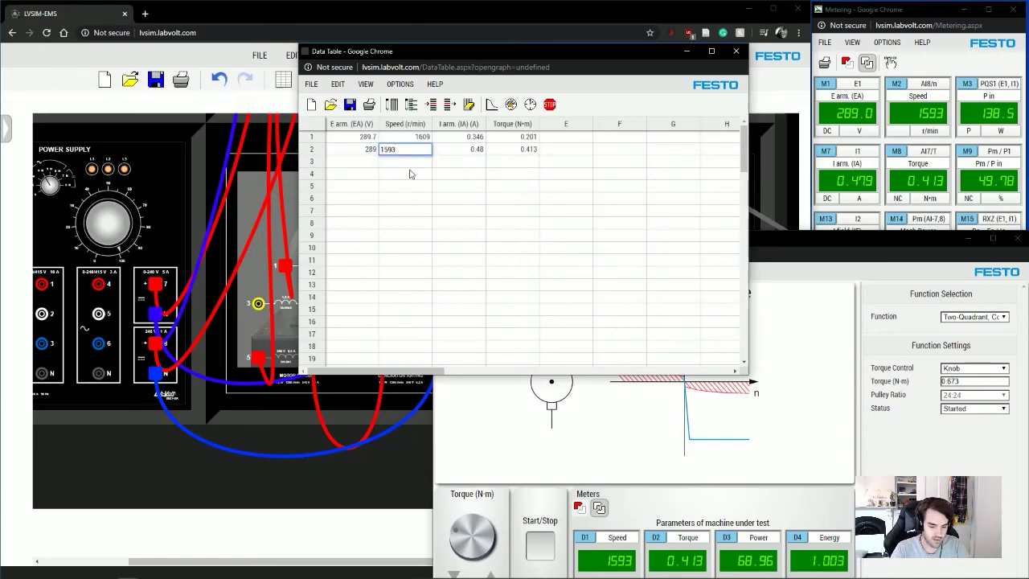
{"action": "key", "text": "BackSpace"}
{"action": "type", "text": "4"}
{"action": "key", "text": "Return"}
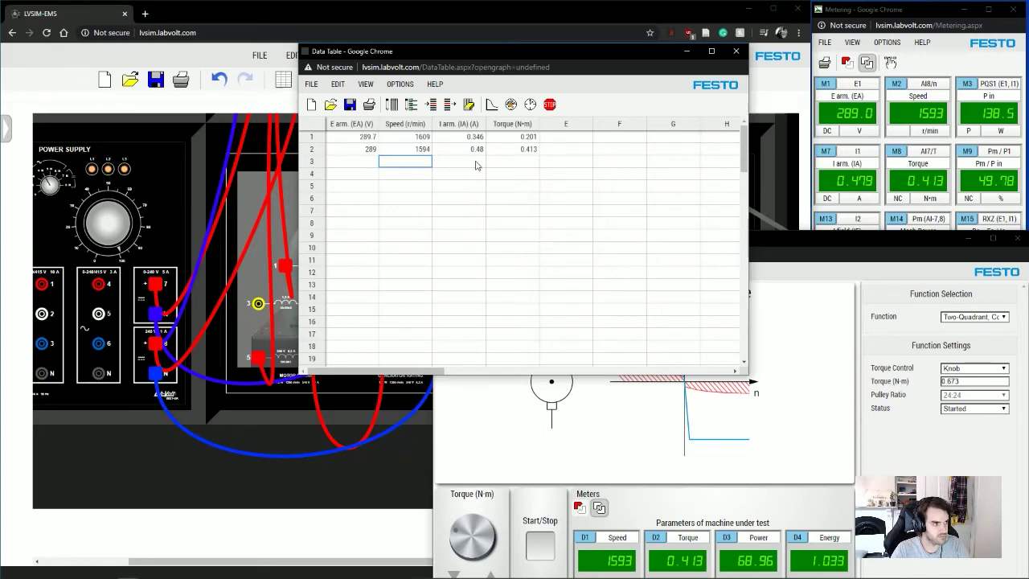
Re-commit the torque value in D1 and bring the dynamometer window forward.
{"action": "left_click", "coordinate": [496, 164]}
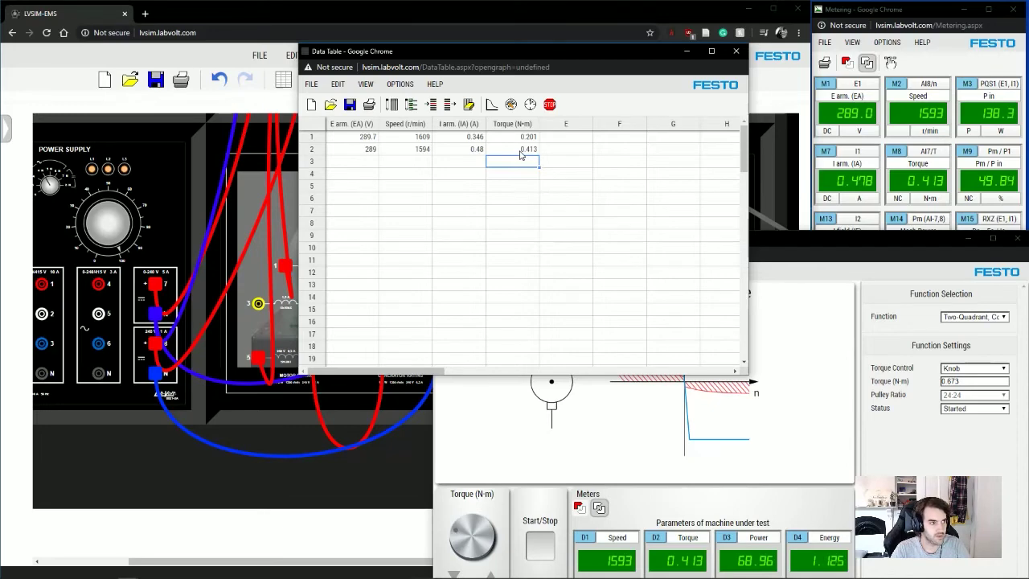
{"action": "double_click", "coordinate": [521, 139]}
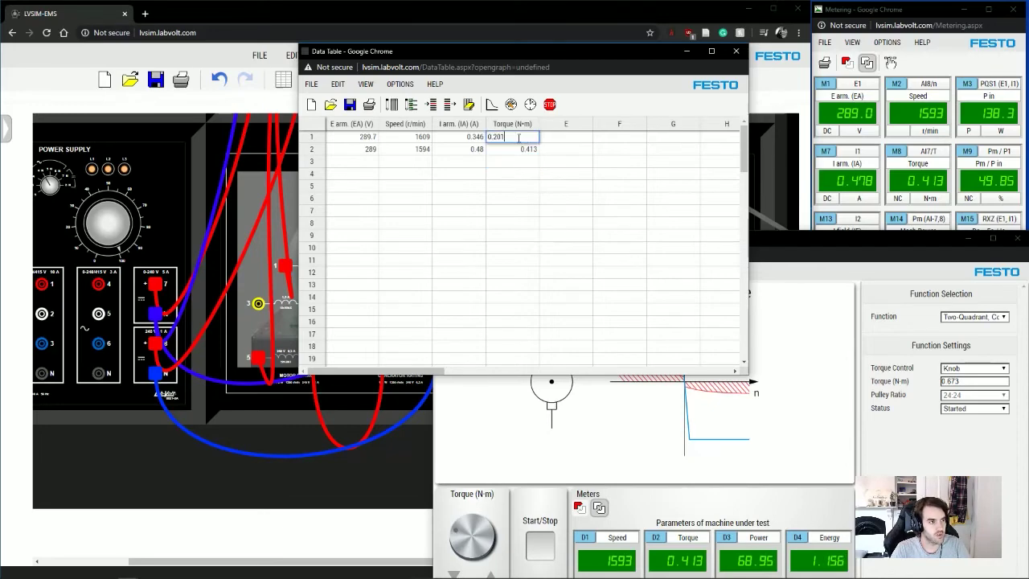
{"action": "key", "text": "Return"}
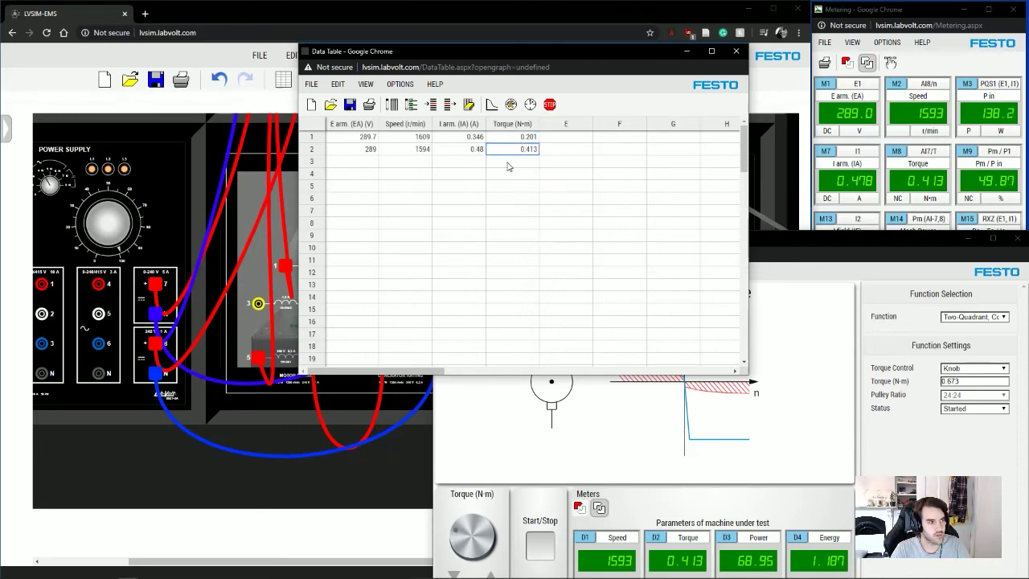
{"action": "left_click", "coordinate": [373, 161]}
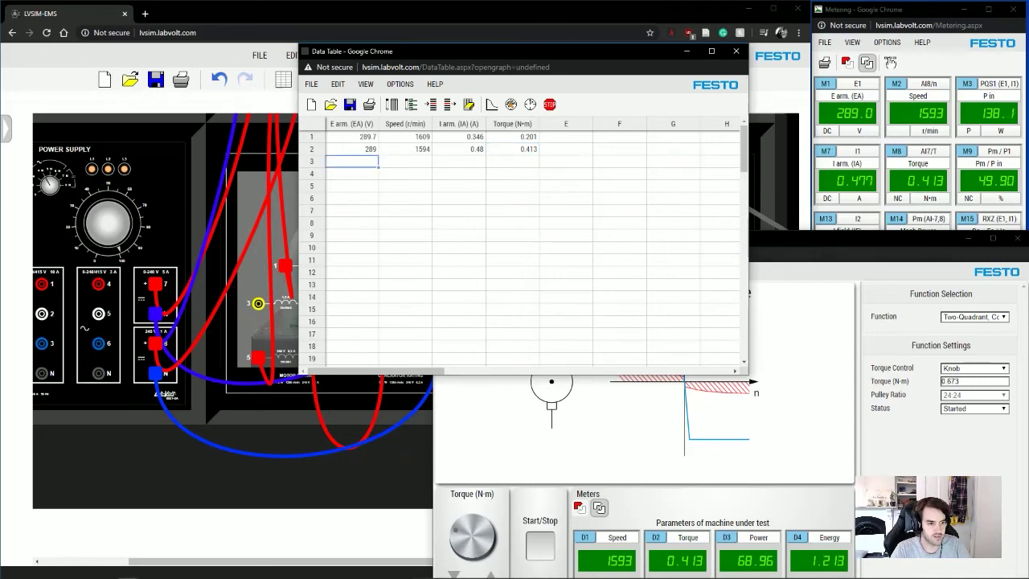
{"action": "left_click", "coordinate": [482, 450]}
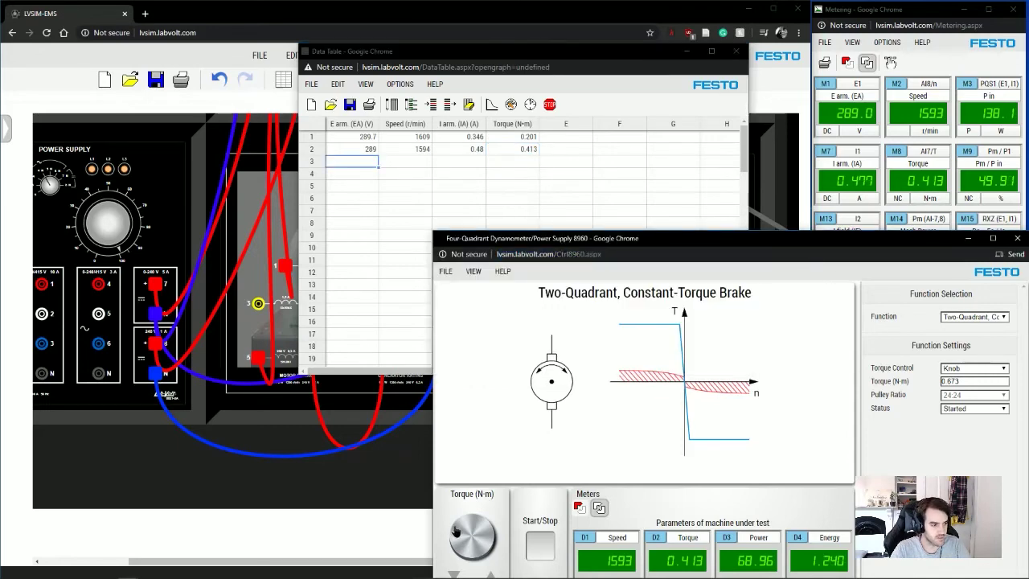
Raise the brake torque to 0.56 N·m and log the 1582 r/min reading as row 3.
{"action": "left_click_drag", "start_coordinate": [456, 531], "coordinate": [504, 556]}
{"action": "left_click", "coordinate": [397, 108]}
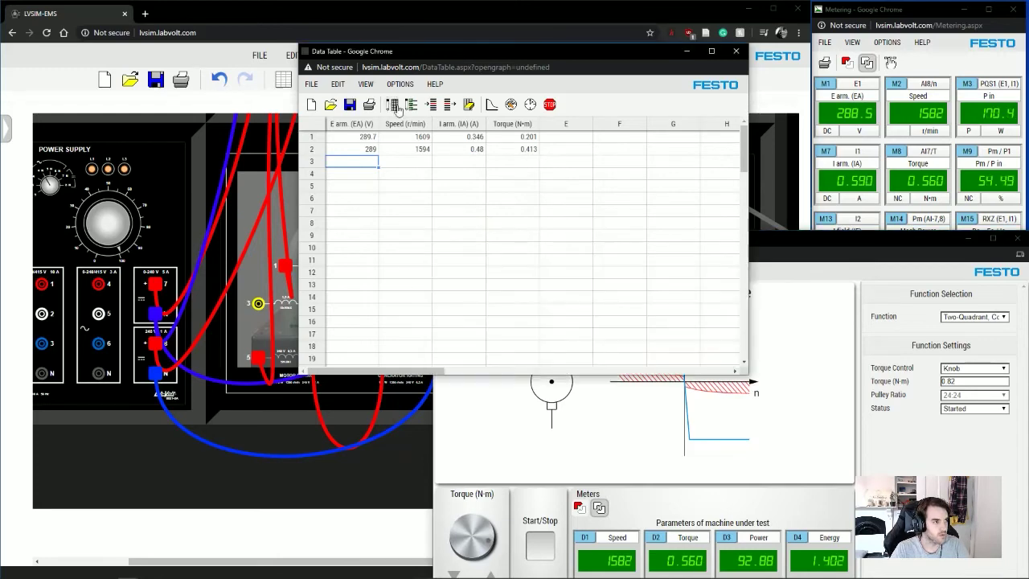
{"action": "left_click", "coordinate": [397, 108]}
Raise the brake torque to 0.731 N·m and log the 1564 r/min reading as row 4.
{"action": "left_click", "coordinate": [800, 245]}
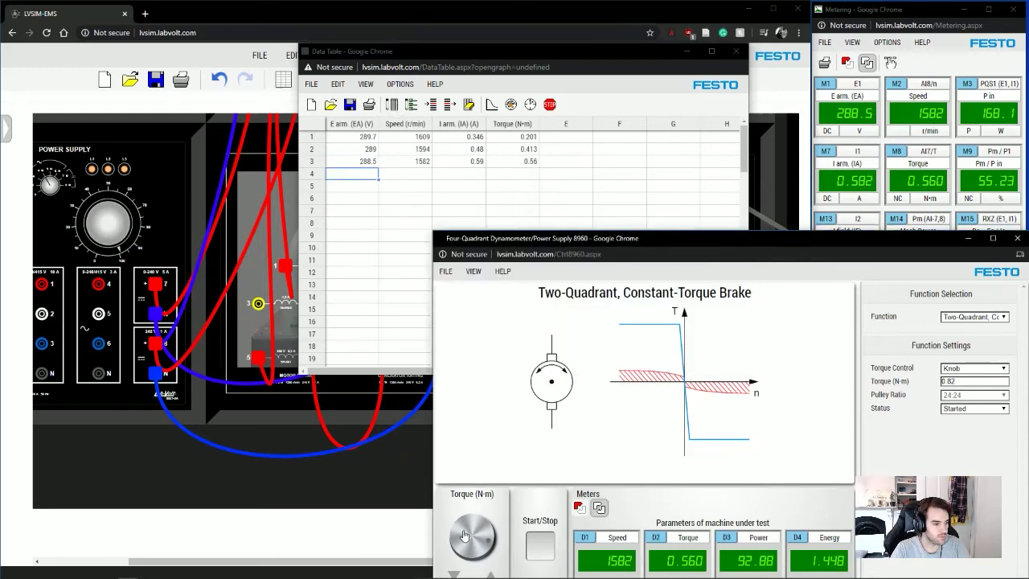
{"action": "left_click_drag", "start_coordinate": [482, 545], "coordinate": [481, 523]}
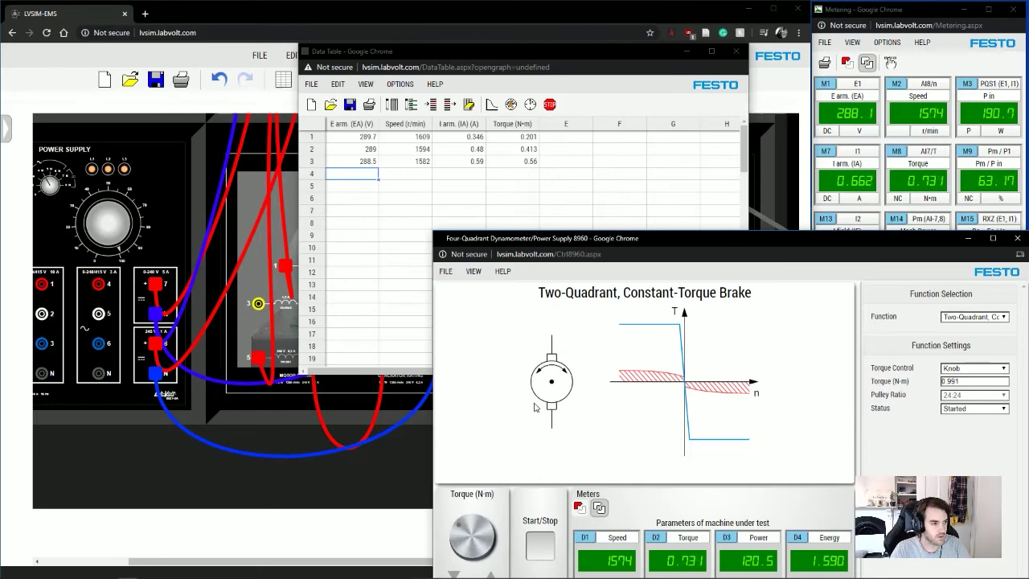
{"action": "left_click", "coordinate": [369, 183]}
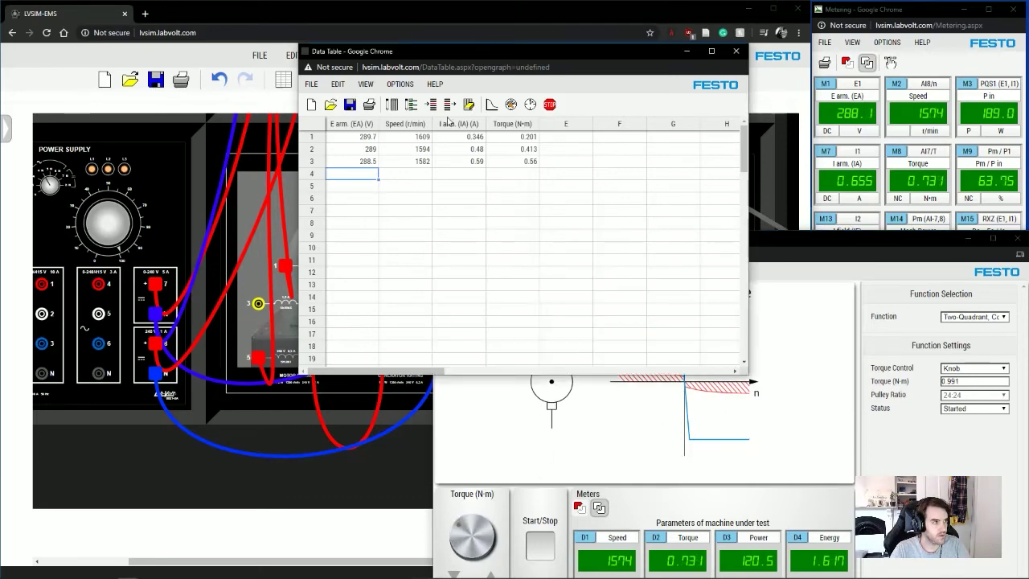
{"action": "left_click", "coordinate": [392, 105]}
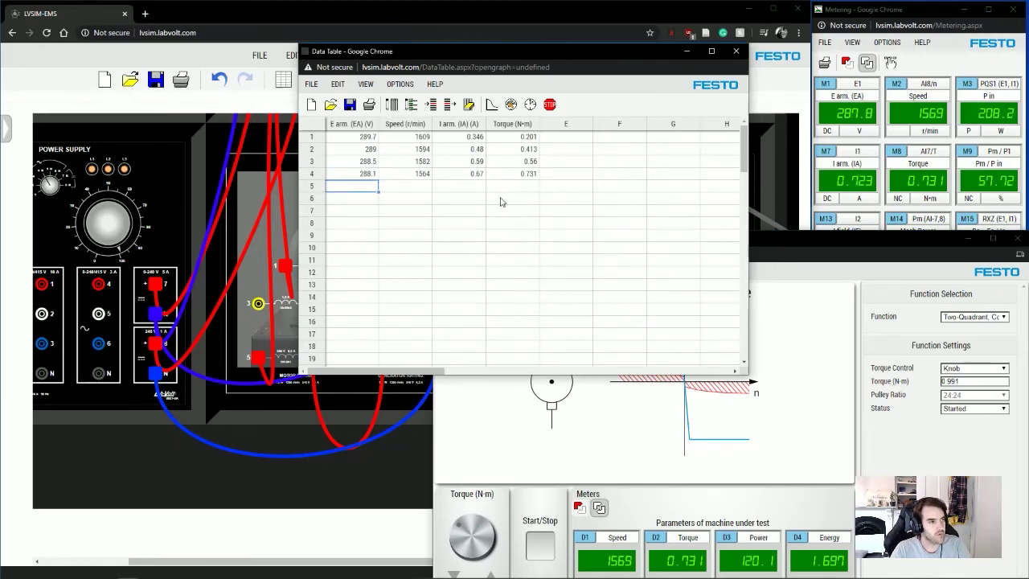
Save the data table as DT21test.sdt and export it as DT21test.txt.
{"action": "left_click", "coordinate": [350, 106]}
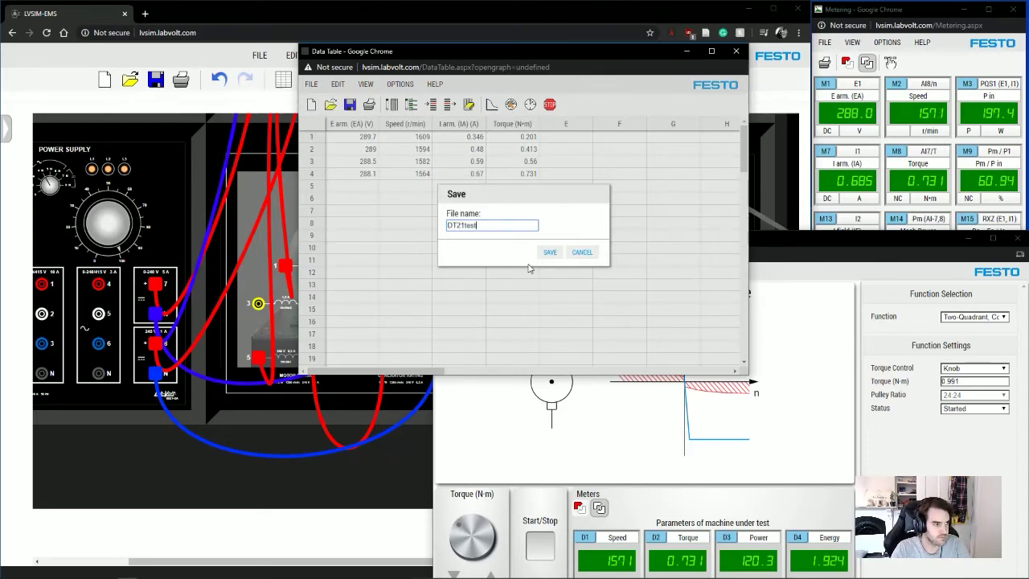
{"action": "left_click", "coordinate": [550, 252]}
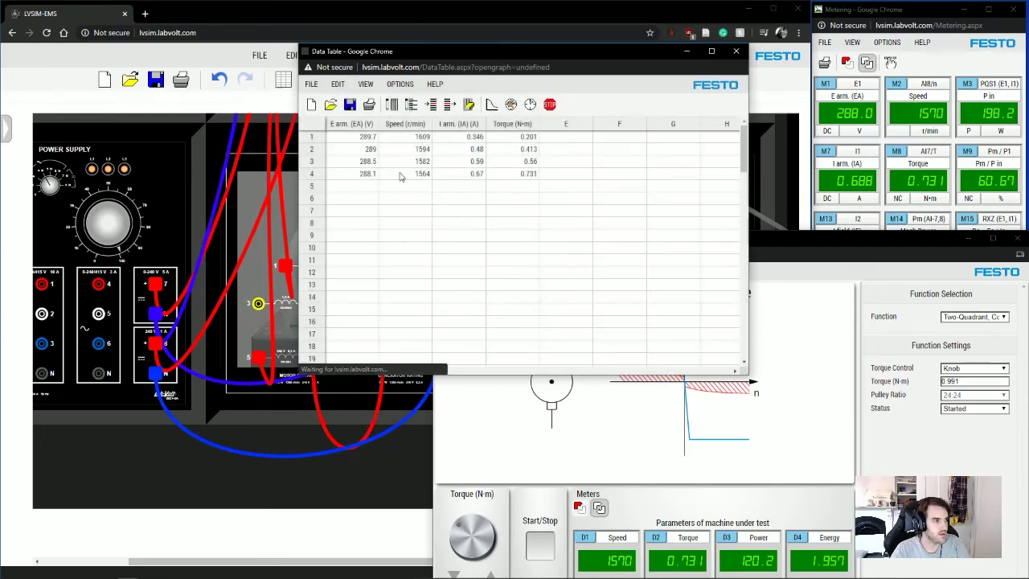
{"action": "left_click", "coordinate": [314, 86]}
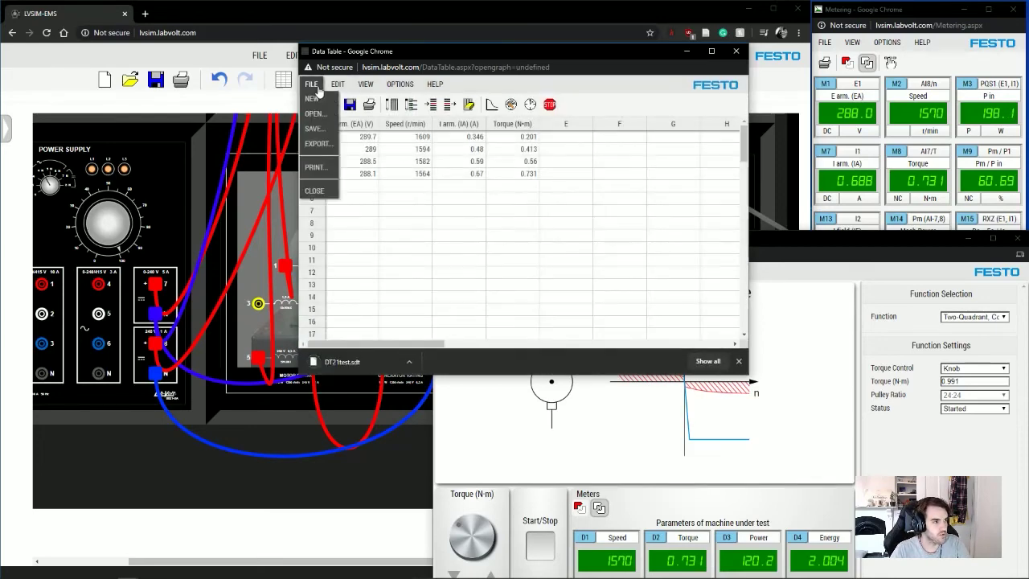
{"action": "left_click", "coordinate": [318, 145]}
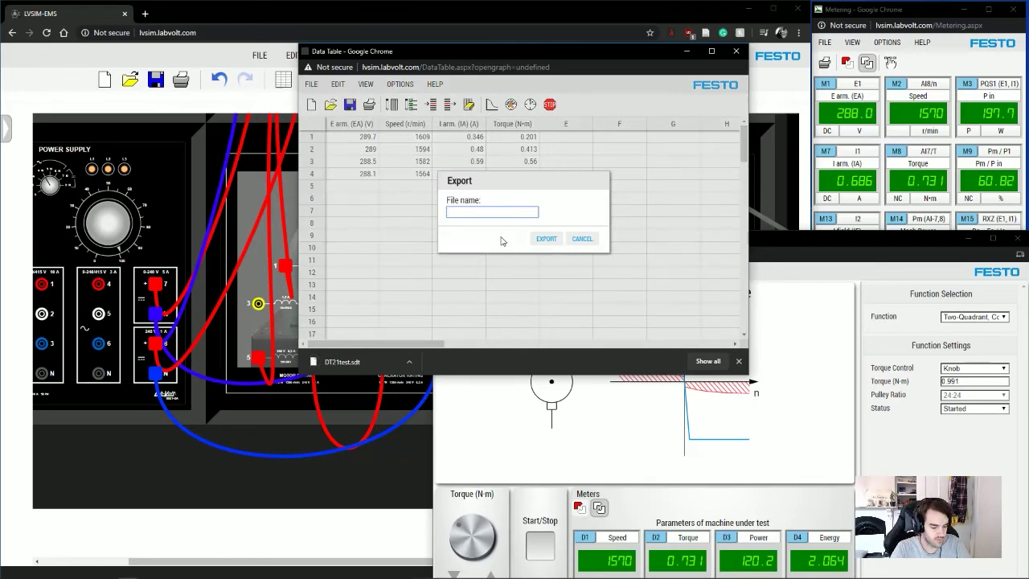
{"action": "type", "text": "DT21test"}
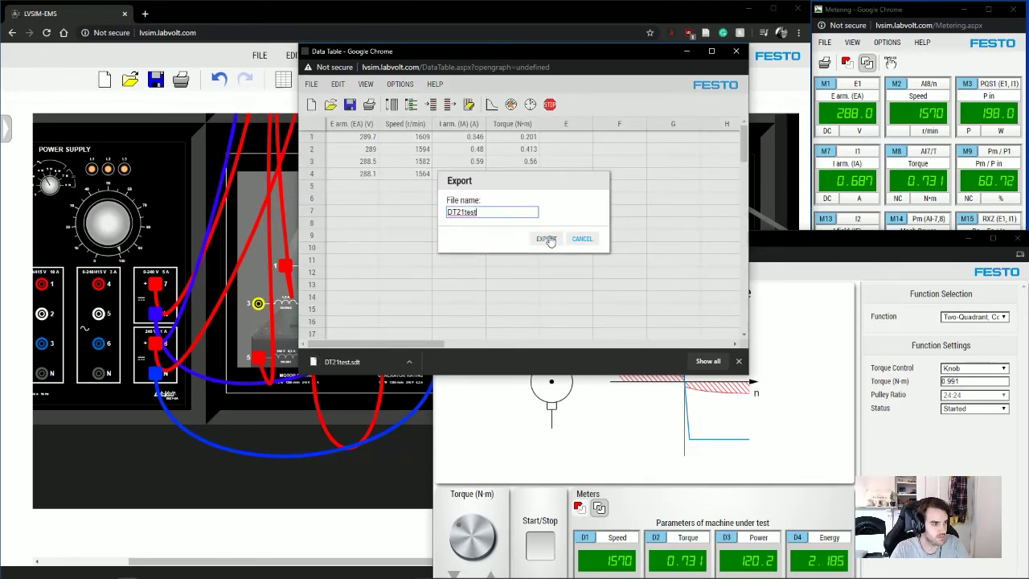
{"action": "left_click", "coordinate": [547, 239]}
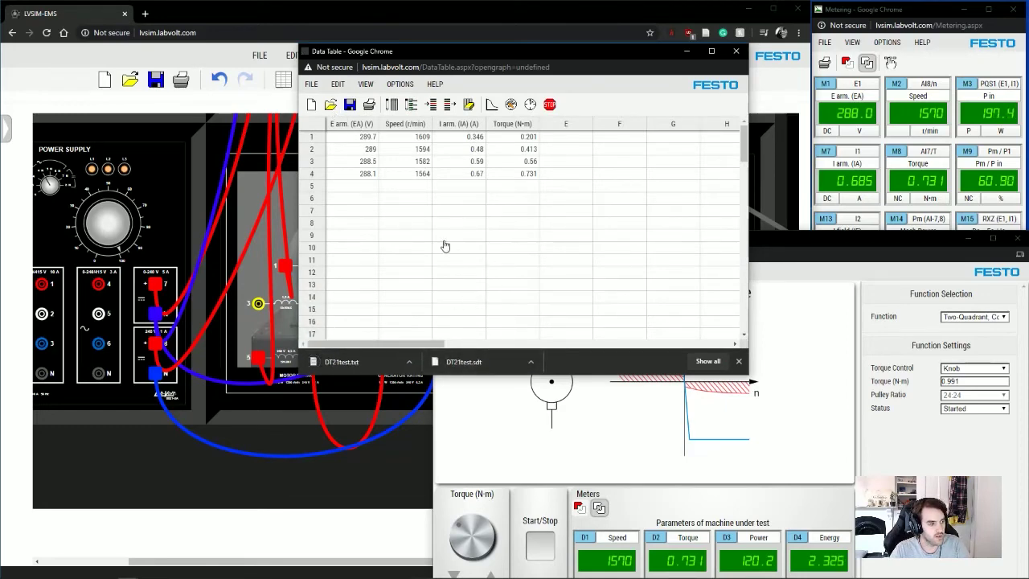
Open the exported DT21test.txt in Notepad, select its contents, then close it.
{"action": "left_click", "coordinate": [369, 370]}
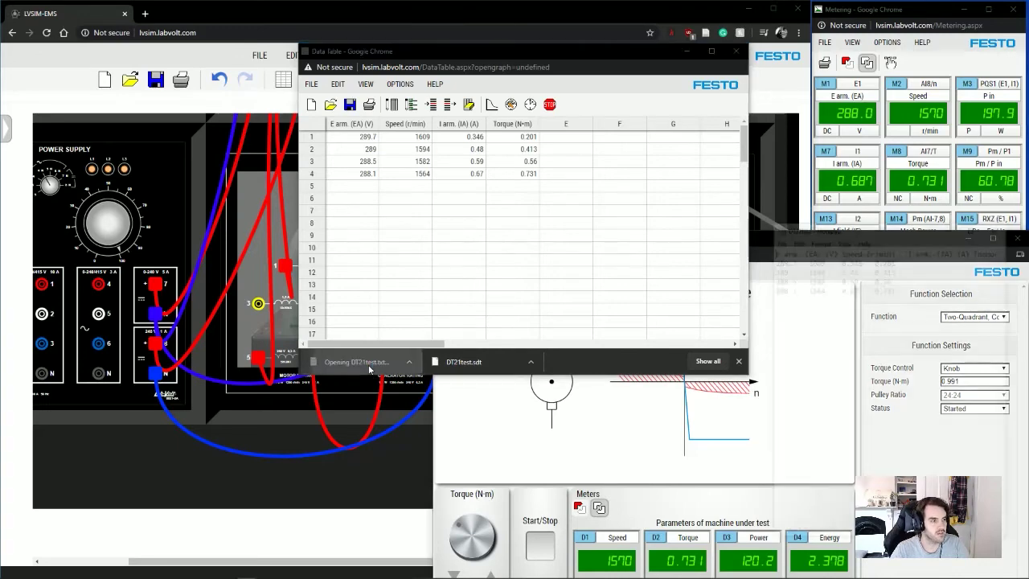
{"action": "left_click_drag", "start_coordinate": [917, 301], "coordinate": [772, 250]}
{"action": "left_click", "coordinate": [997, 229]}
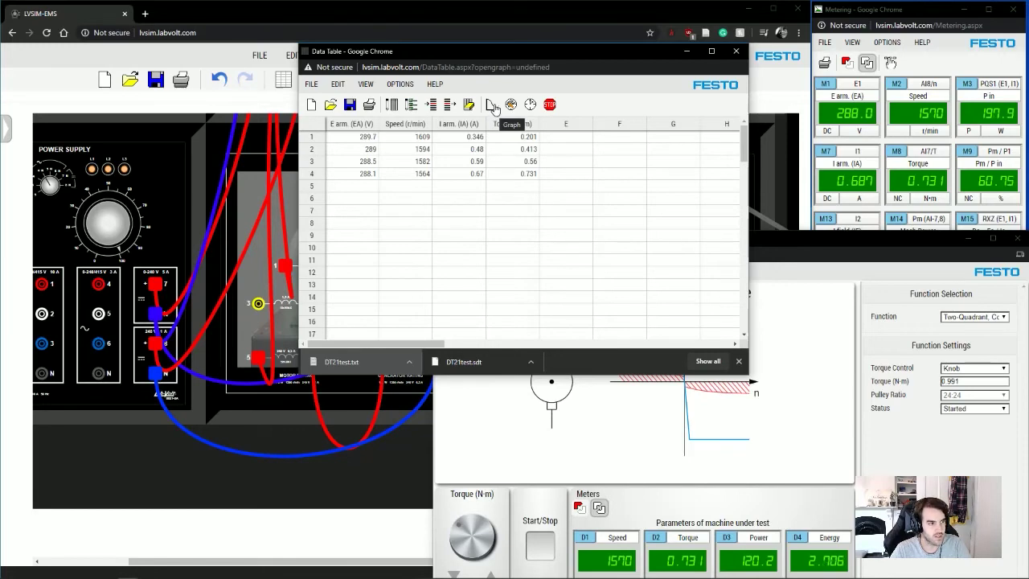
Open a graph plotting E arm. (EA) on the 1-Y axis against Torque (N·m) on X.
{"action": "left_click", "coordinate": [492, 107]}
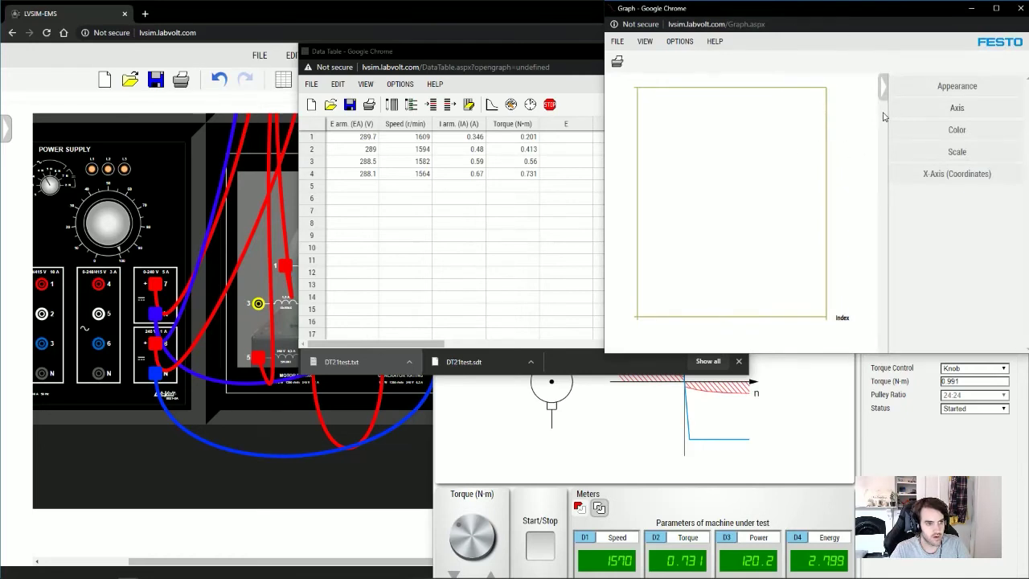
{"action": "left_click", "coordinate": [965, 109]}
{"action": "left_click", "coordinate": [990, 131]}
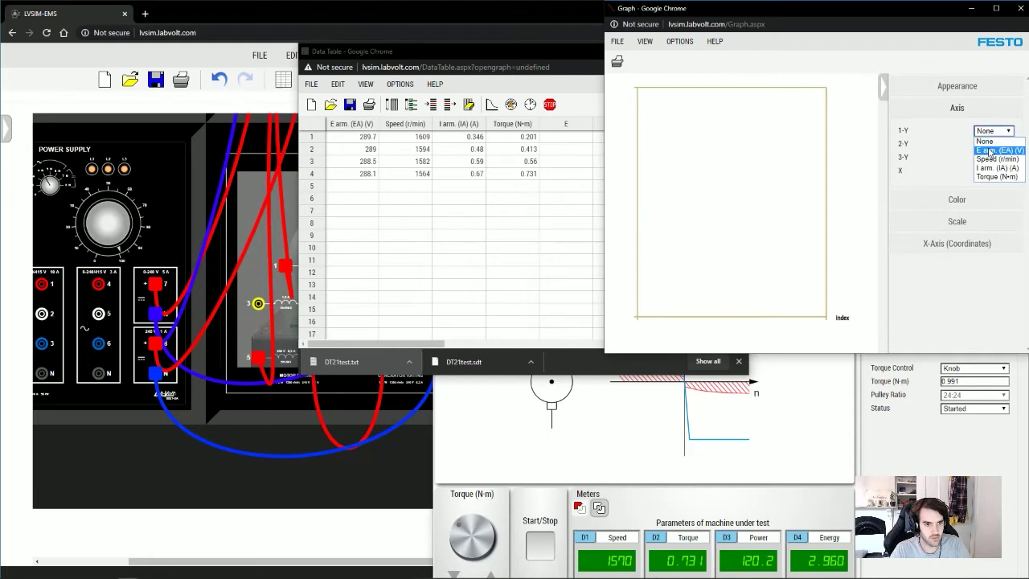
{"action": "left_click", "coordinate": [990, 152]}
{"action": "left_click", "coordinate": [992, 172]}
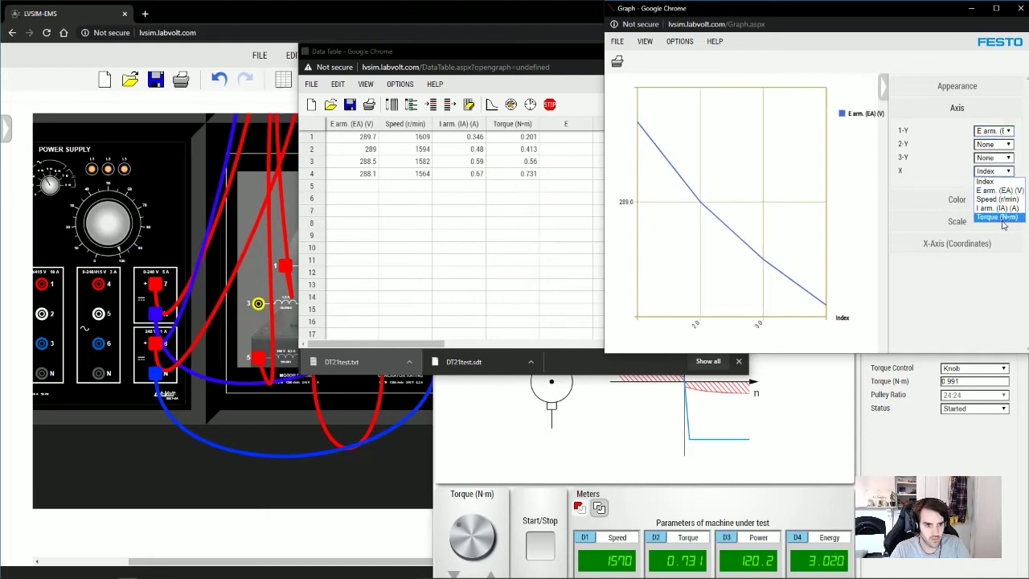
{"action": "left_click", "coordinate": [1002, 220]}
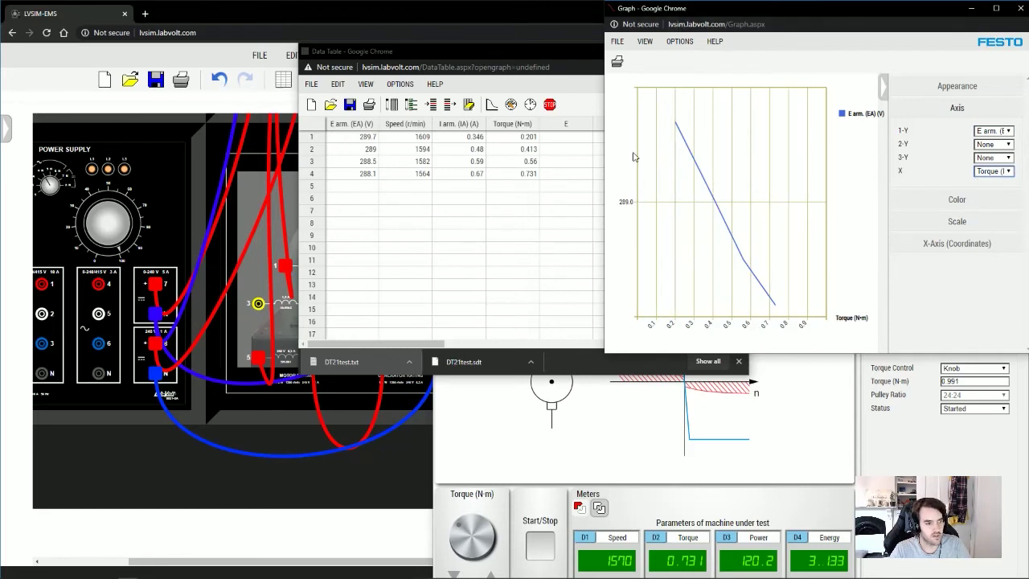
Switch the x-axis scale to Manual, then back to Auto.
{"action": "left_click", "coordinate": [926, 243]}
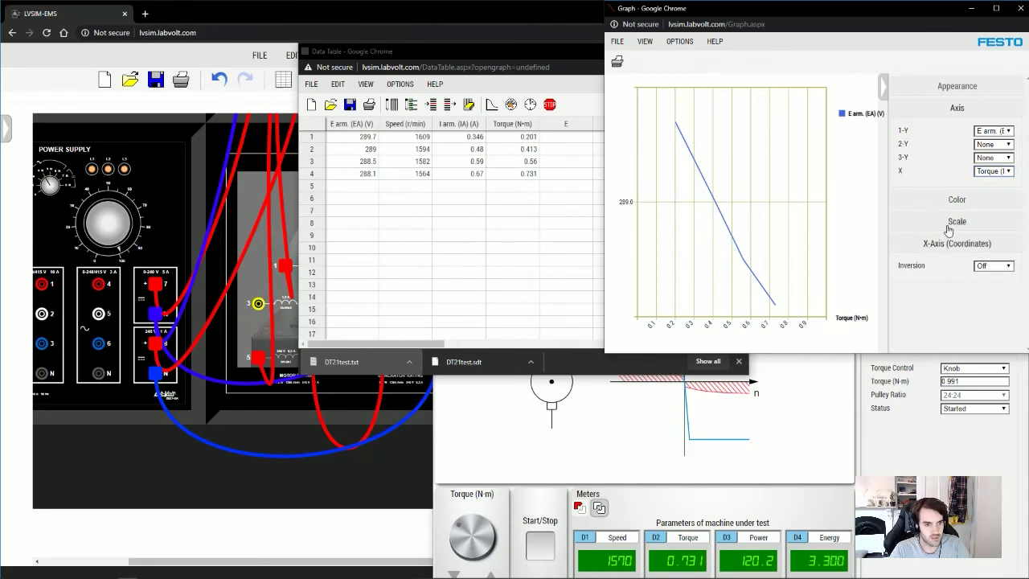
{"action": "left_click", "coordinate": [948, 224]}
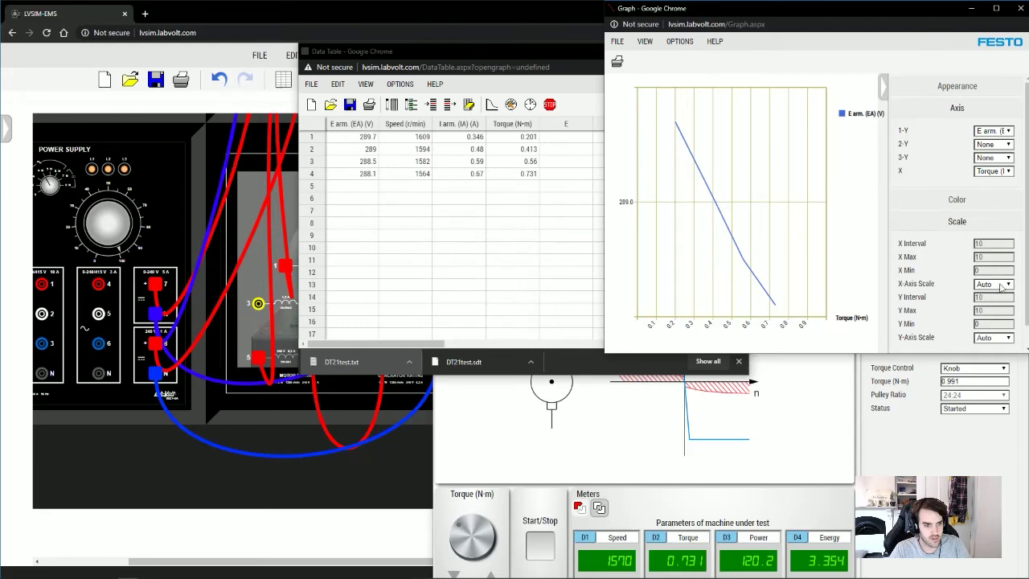
{"action": "left_click", "coordinate": [1001, 285]}
{"action": "left_click", "coordinate": [997, 304]}
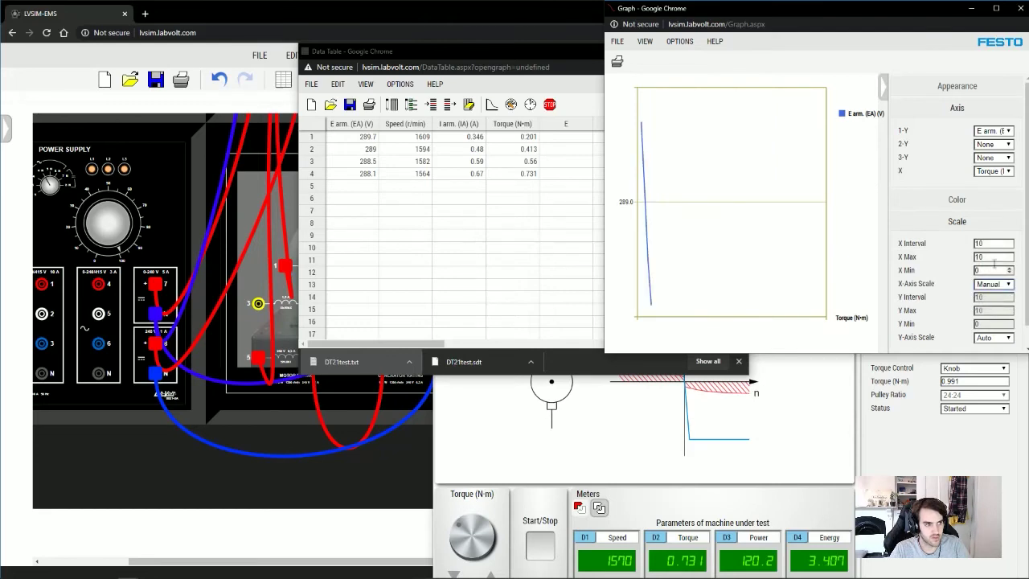
{"action": "left_click", "coordinate": [1004, 285]}
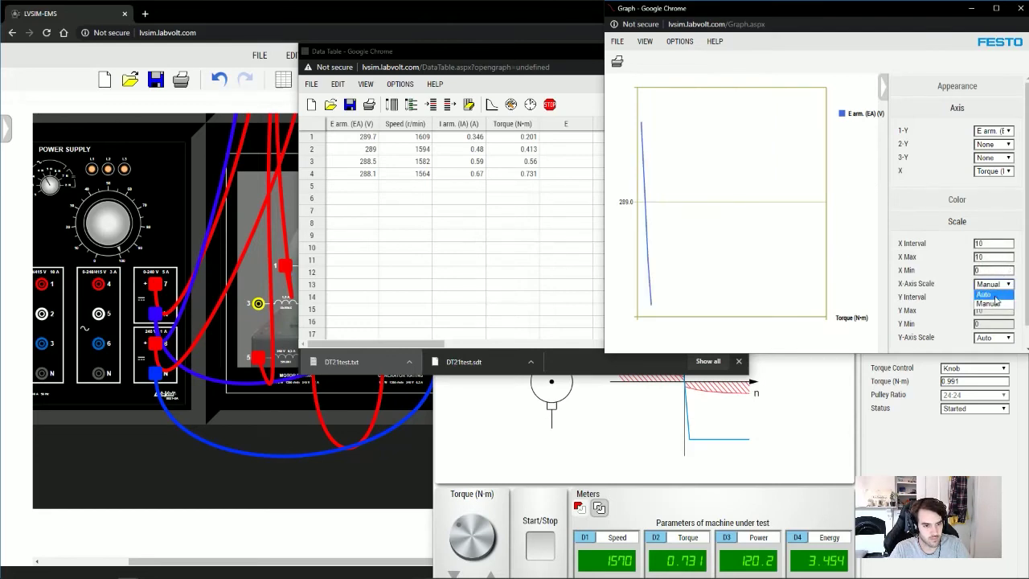
{"action": "left_click", "coordinate": [995, 297]}
{"action": "left_click", "coordinate": [956, 201]}
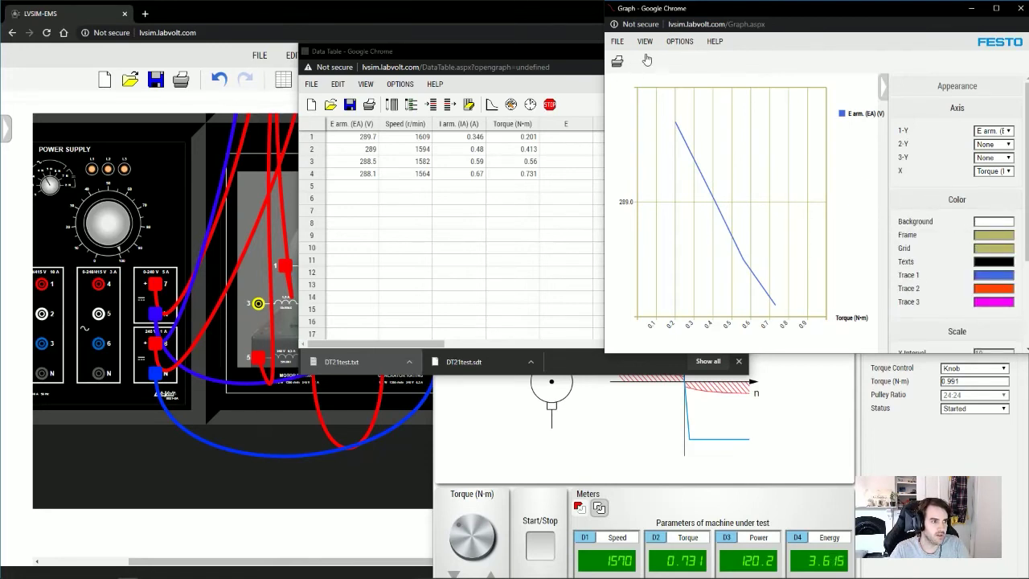
{"action": "left_click", "coordinate": [677, 42]}
Title the graph 'Volt vs Torque', labelling the x-axis Torque and the y-axis Voltage.
{"action": "left_click", "coordinate": [680, 57]}
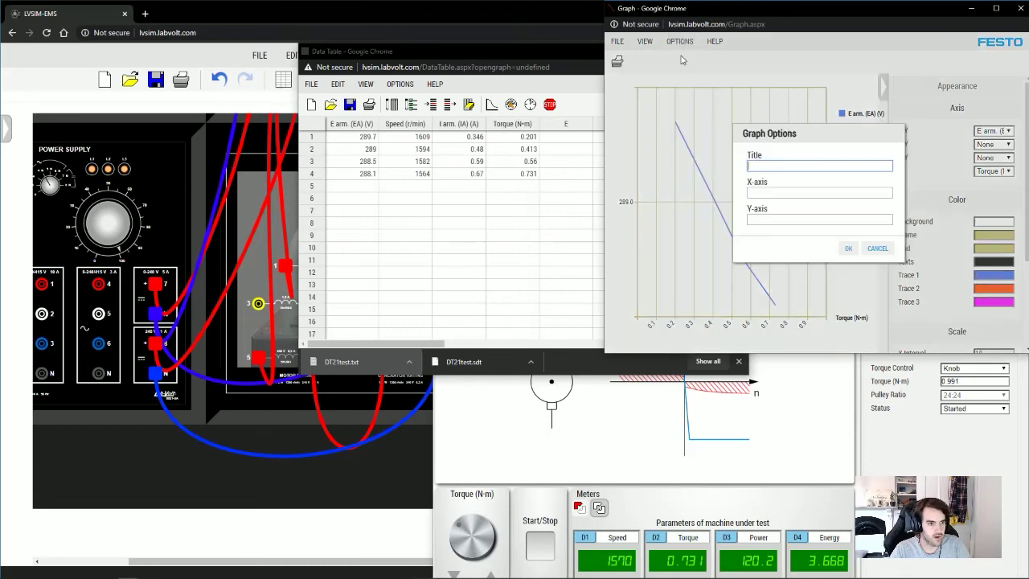
{"action": "left_click_drag", "start_coordinate": [800, 134], "coordinate": [778, 161]}
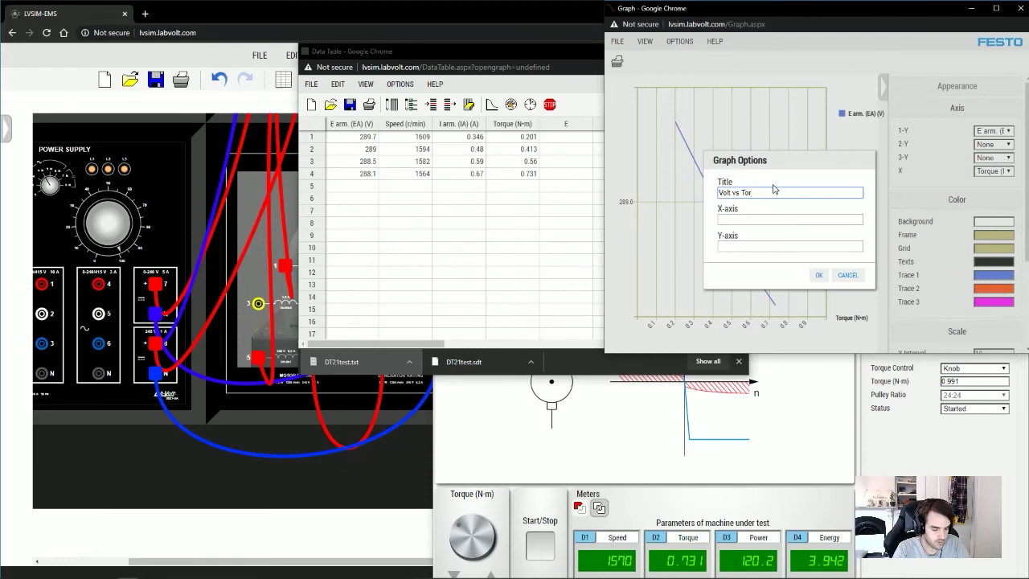
{"action": "left_click", "coordinate": [762, 218]}
{"action": "type", "text": "Torque"}
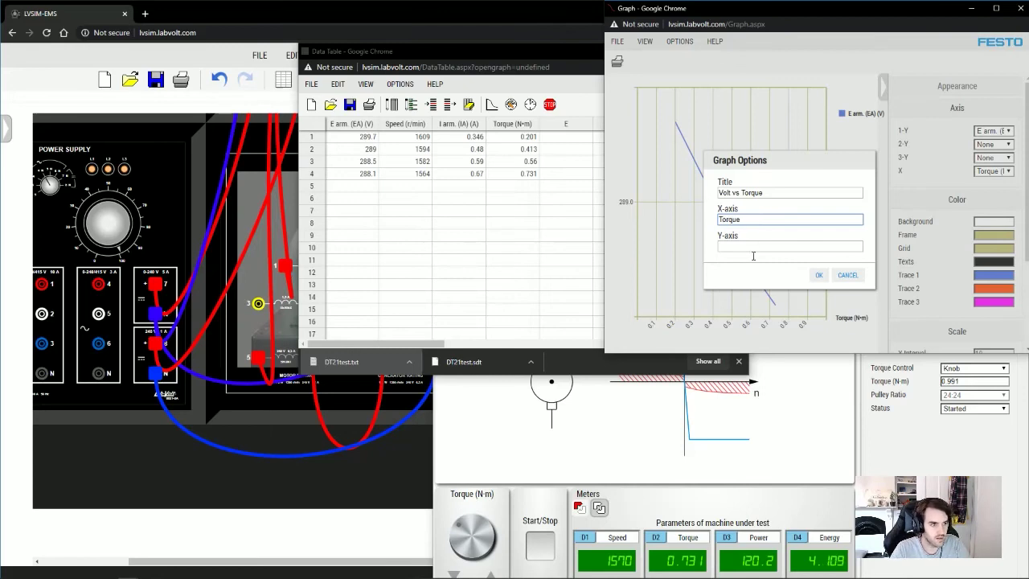
{"action": "left_click", "coordinate": [760, 248]}
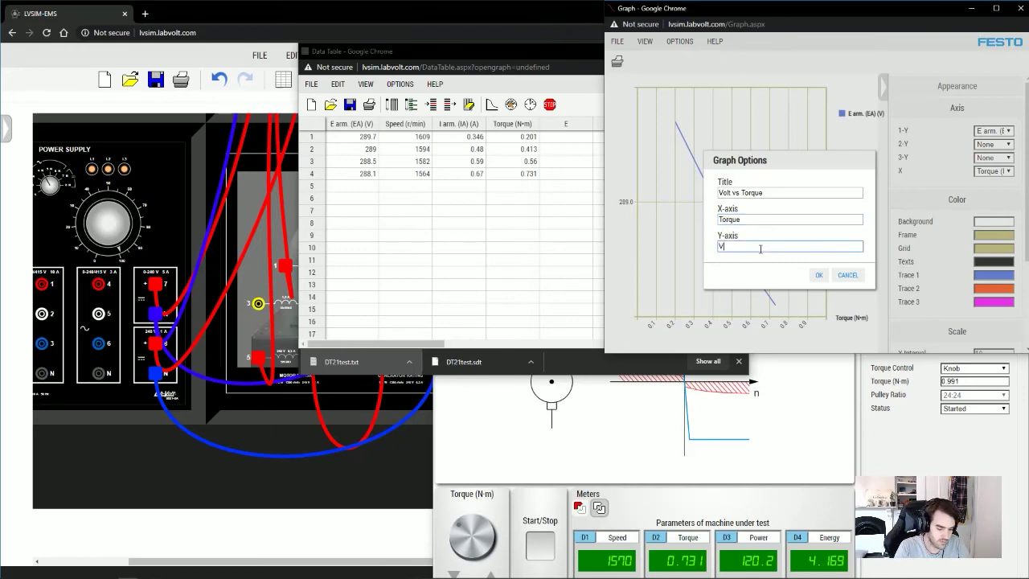
{"action": "left_click", "coordinate": [820, 274]}
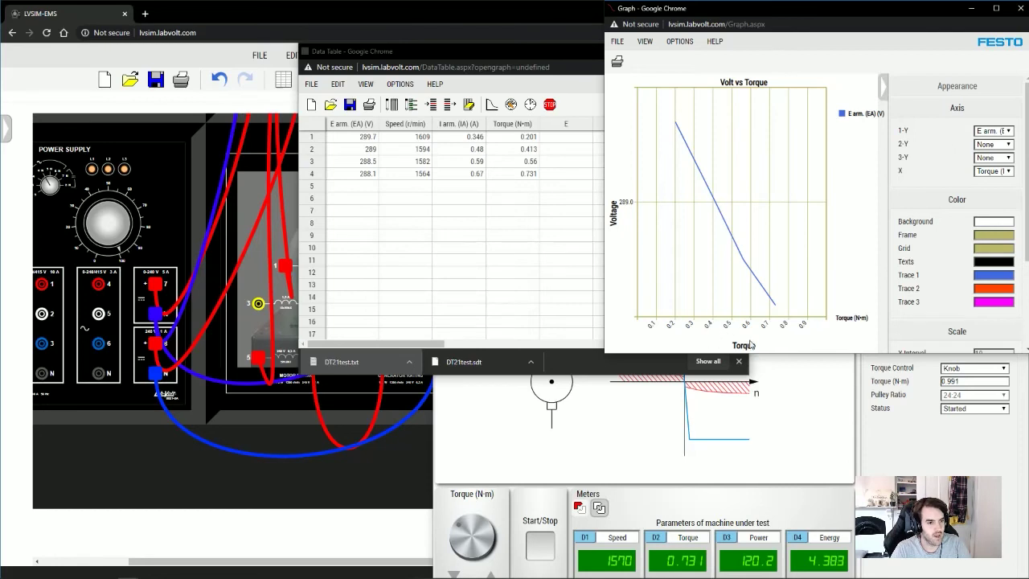
Cancel the graph printout, then close the Graph, Data Table and Four-Quadrant Dynamometer windows.
{"action": "left_click", "coordinate": [618, 63]}
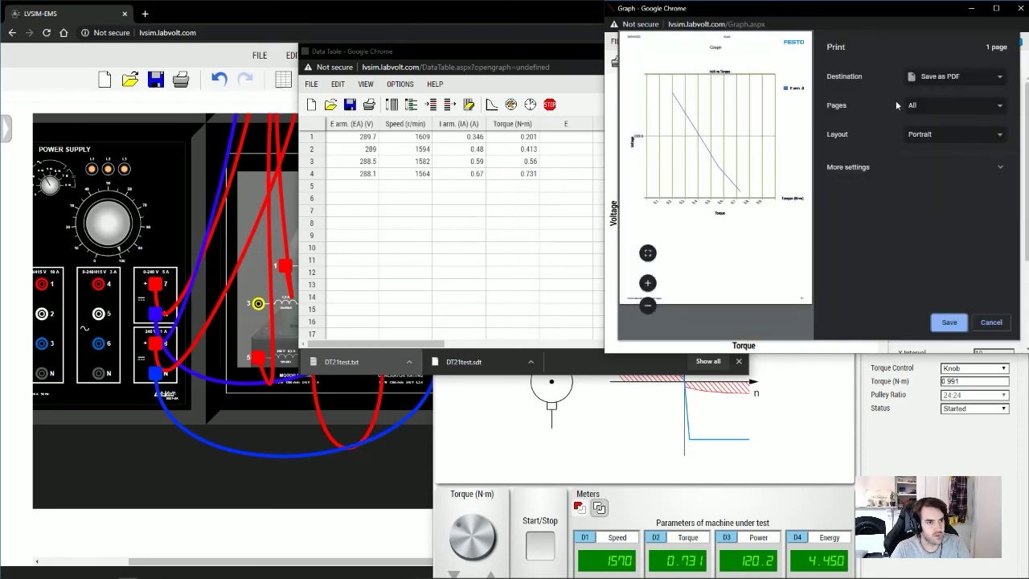
{"action": "left_click", "coordinate": [982, 324]}
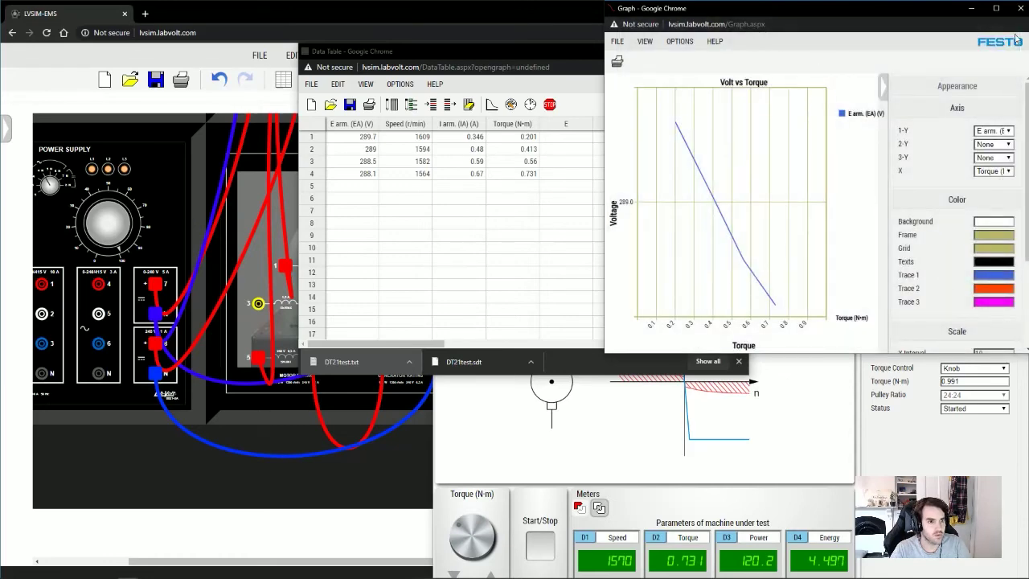
{"action": "left_click", "coordinate": [1018, 8]}
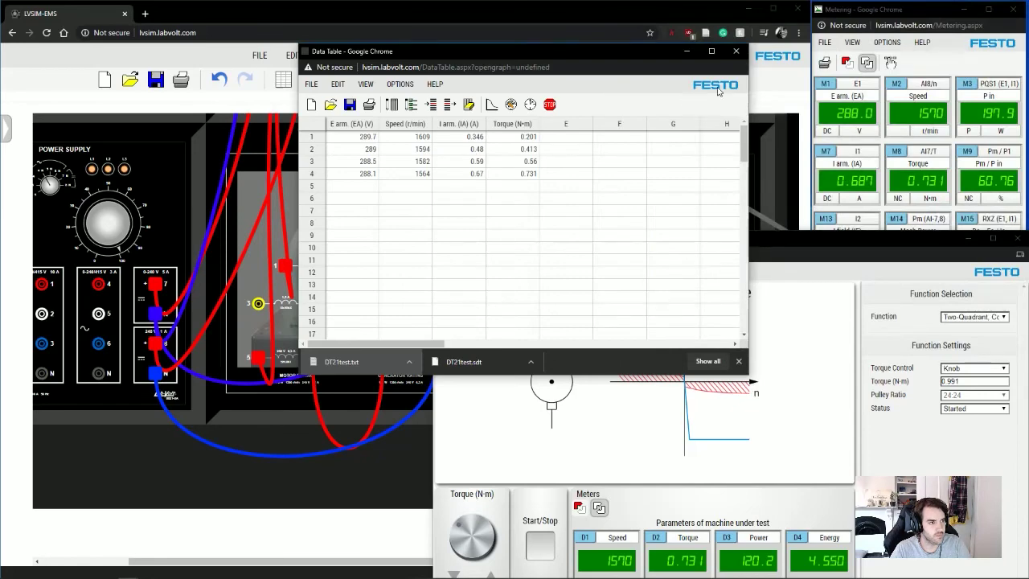
{"action": "left_click", "coordinate": [736, 50]}
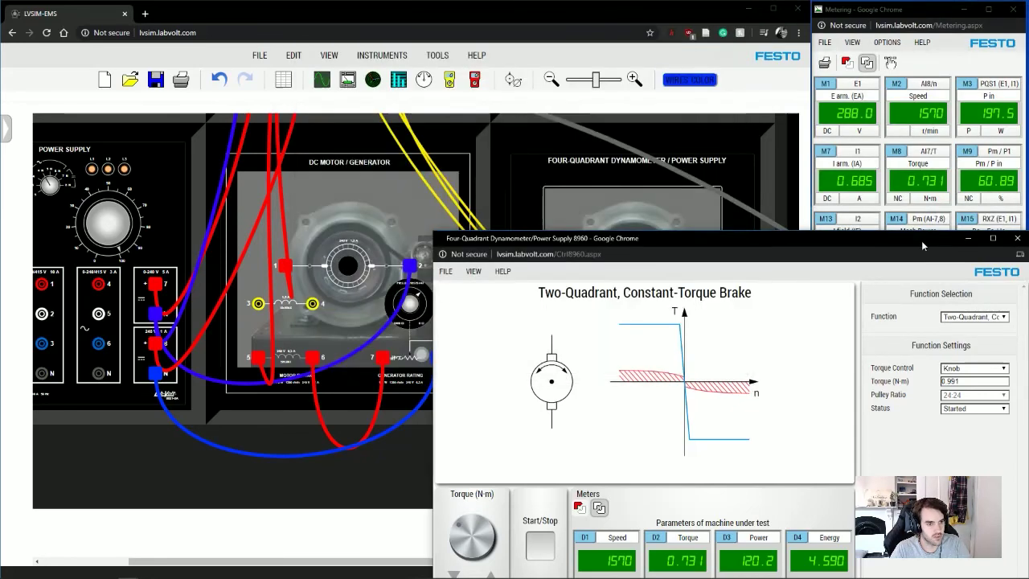
{"action": "left_click", "coordinate": [1023, 239]}
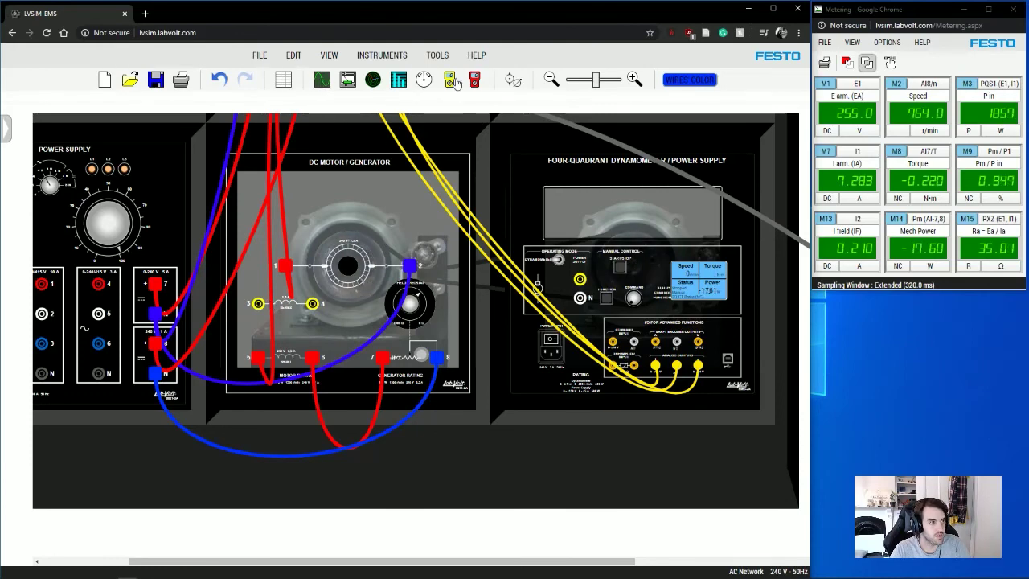
Set the Four-Quadrant Dynamometer's function to CW Prime Mover/Brake.
{"action": "left_click", "coordinate": [509, 75]}
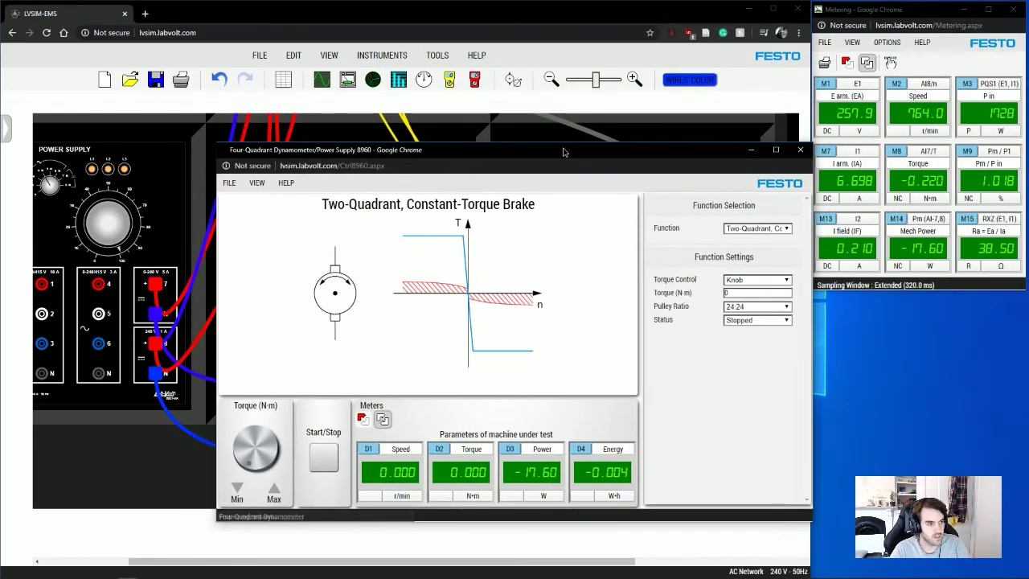
{"action": "left_click_drag", "start_coordinate": [564, 152], "coordinate": [553, 174]}
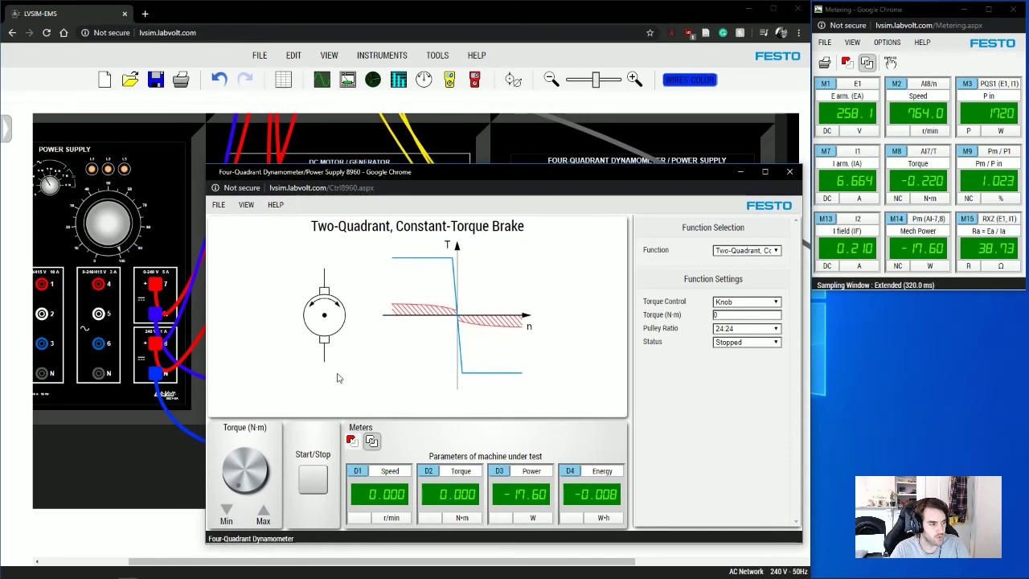
{"action": "left_click", "coordinate": [312, 480]}
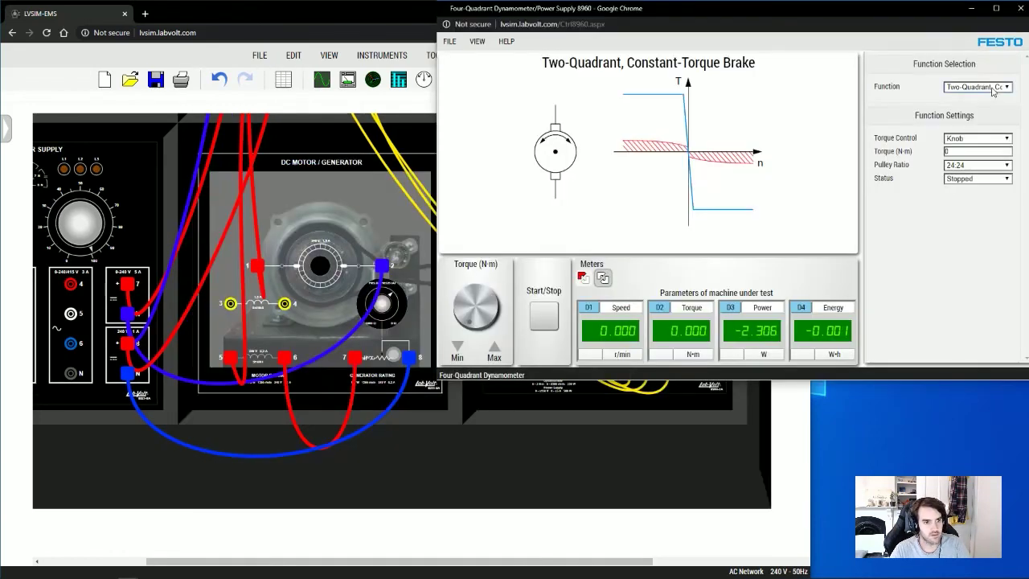
{"action": "left_click", "coordinate": [993, 91]}
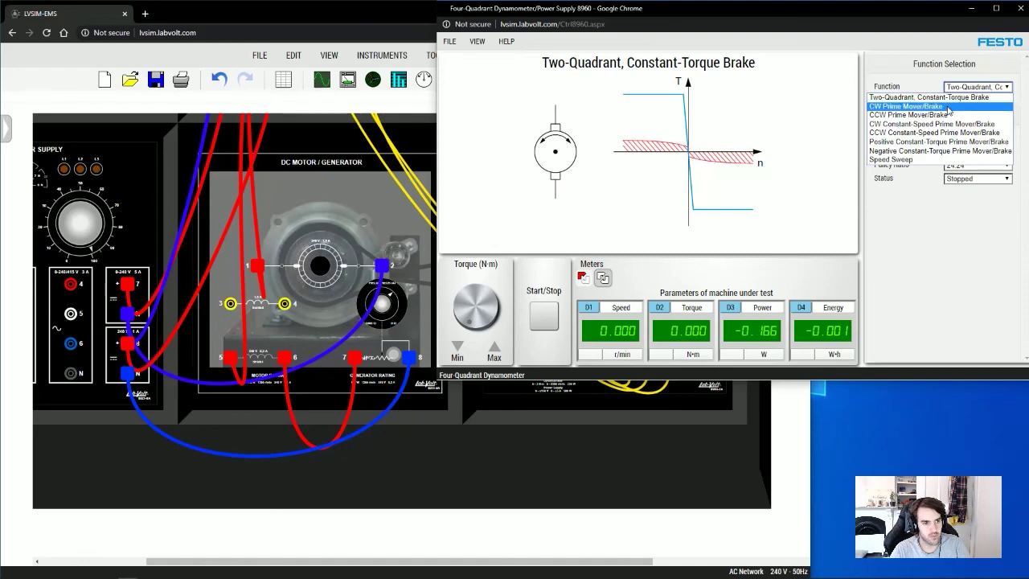
{"action": "left_click", "coordinate": [949, 108]}
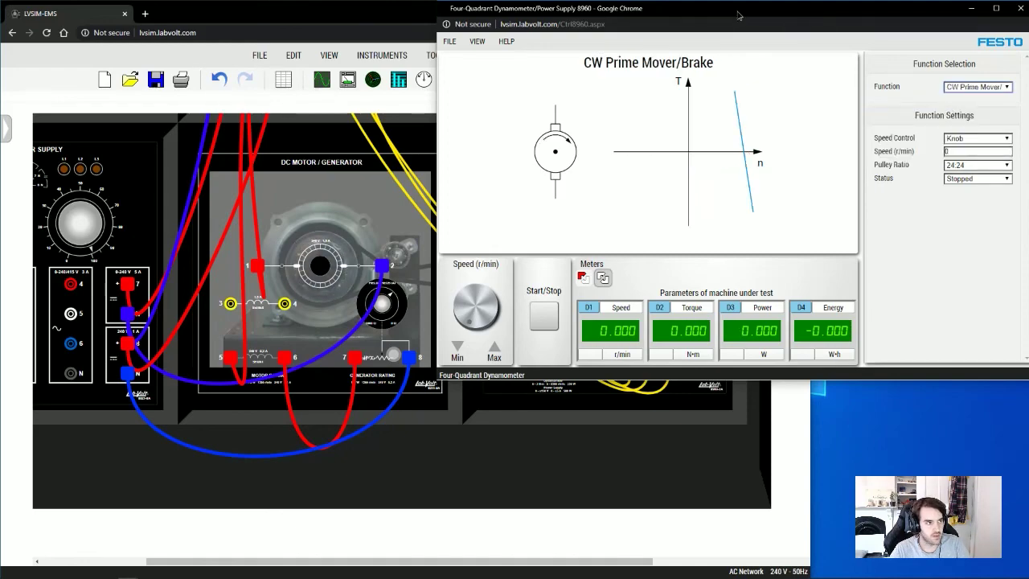
Test the Speed knob, close the dynamometer window and reopen the Data Table.
{"action": "left_click_drag", "start_coordinate": [741, 11], "coordinate": [999, 187]}
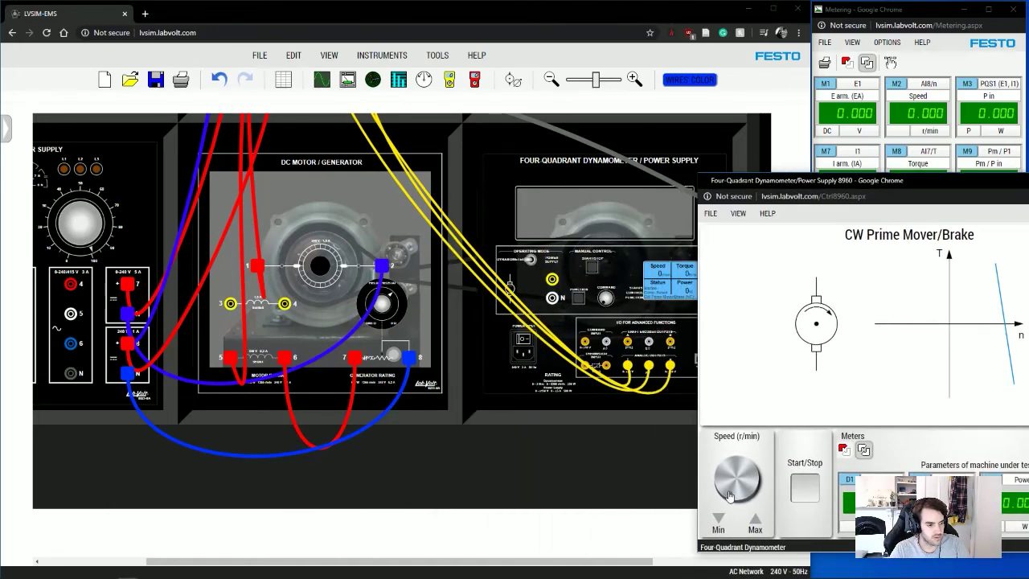
{"action": "left_click_drag", "start_coordinate": [729, 496], "coordinate": [733, 472]}
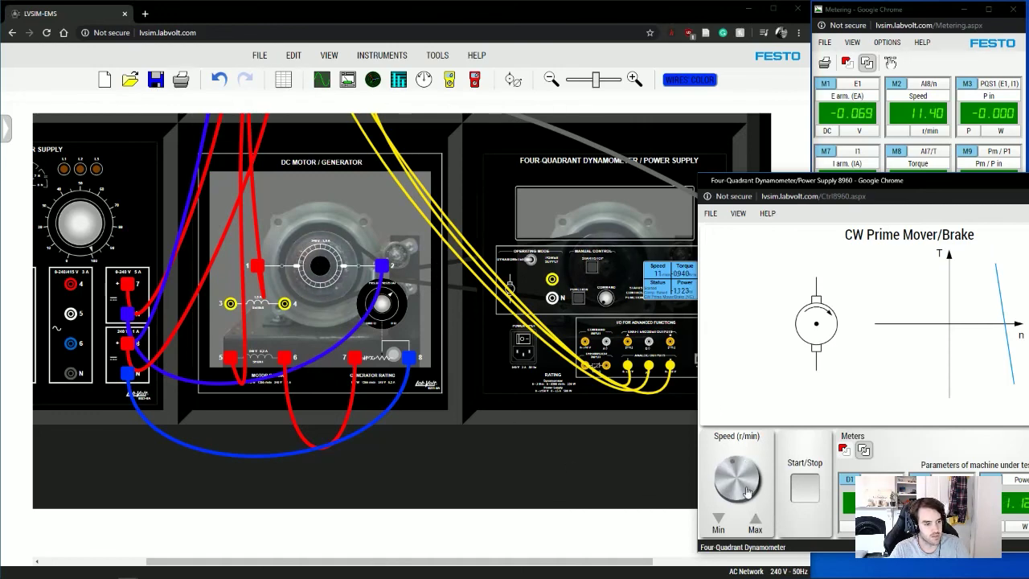
{"action": "left_click_drag", "start_coordinate": [884, 180], "coordinate": [425, 155]}
{"action": "left_click", "coordinate": [822, 155]}
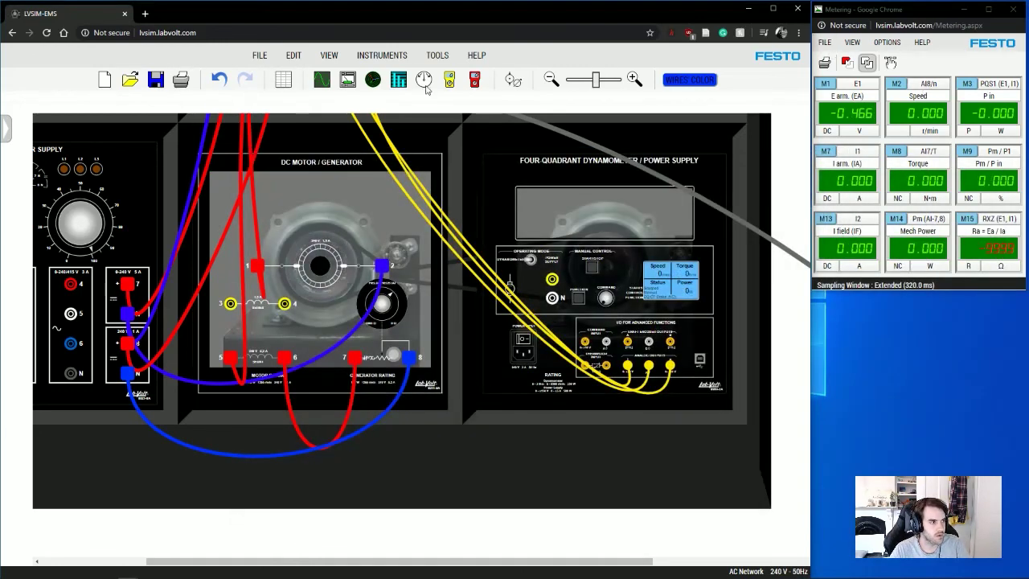
{"action": "left_click", "coordinate": [287, 82]}
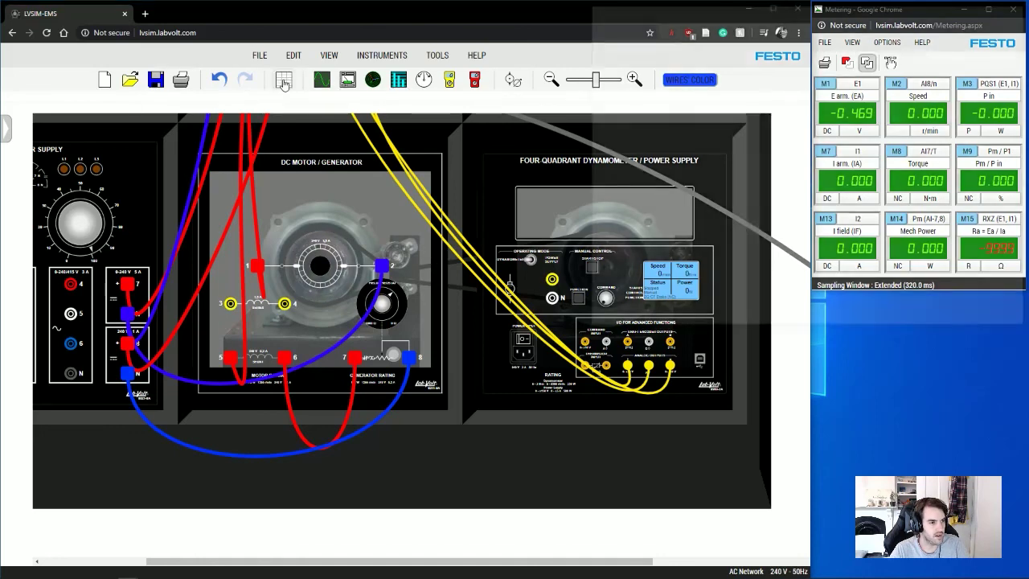